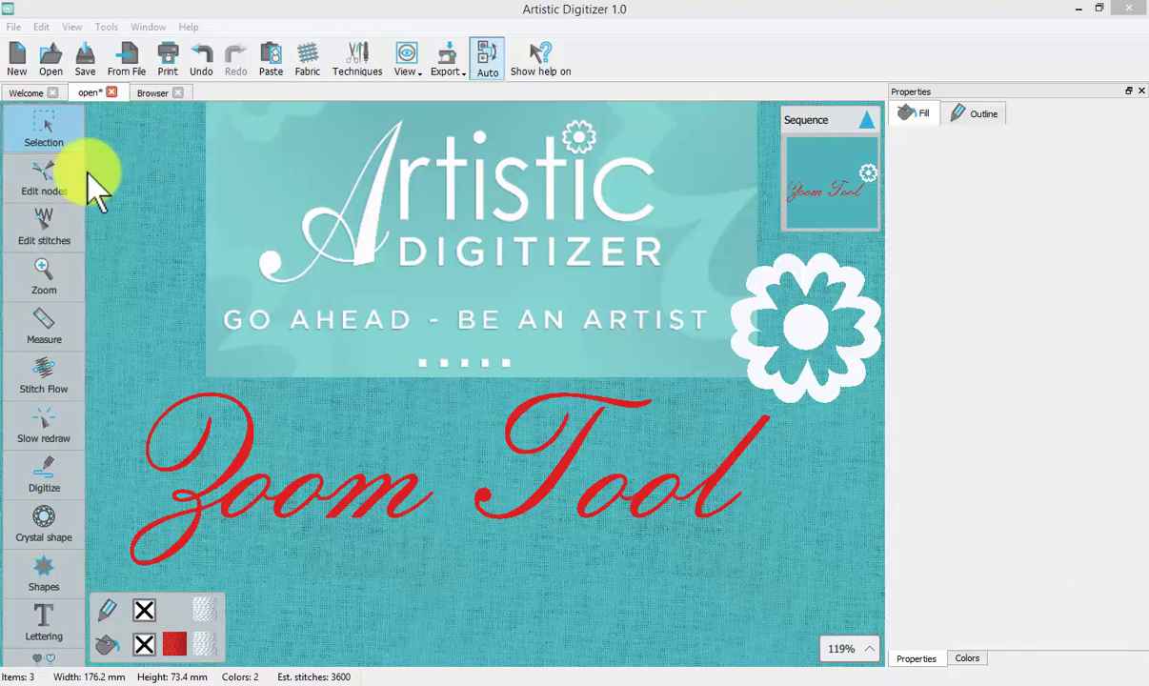
Show the Zoom tool's Zoom In, Zoom Previous, Zoom All and Pan options.
{"action": "left_click", "coordinate": [51, 255]}
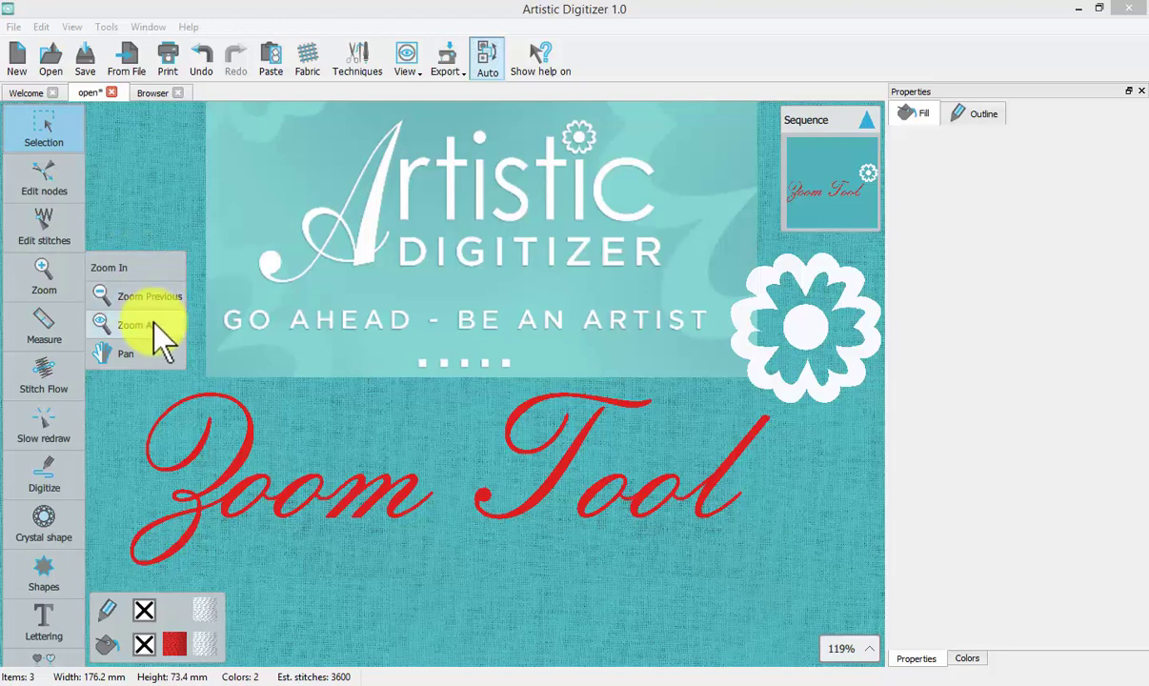
Zoom In with a rectangle around the red script word Zoom, magnifying it to 248%.
{"action": "left_click", "coordinate": [107, 254]}
{"action": "left_click", "coordinate": [47, 268]}
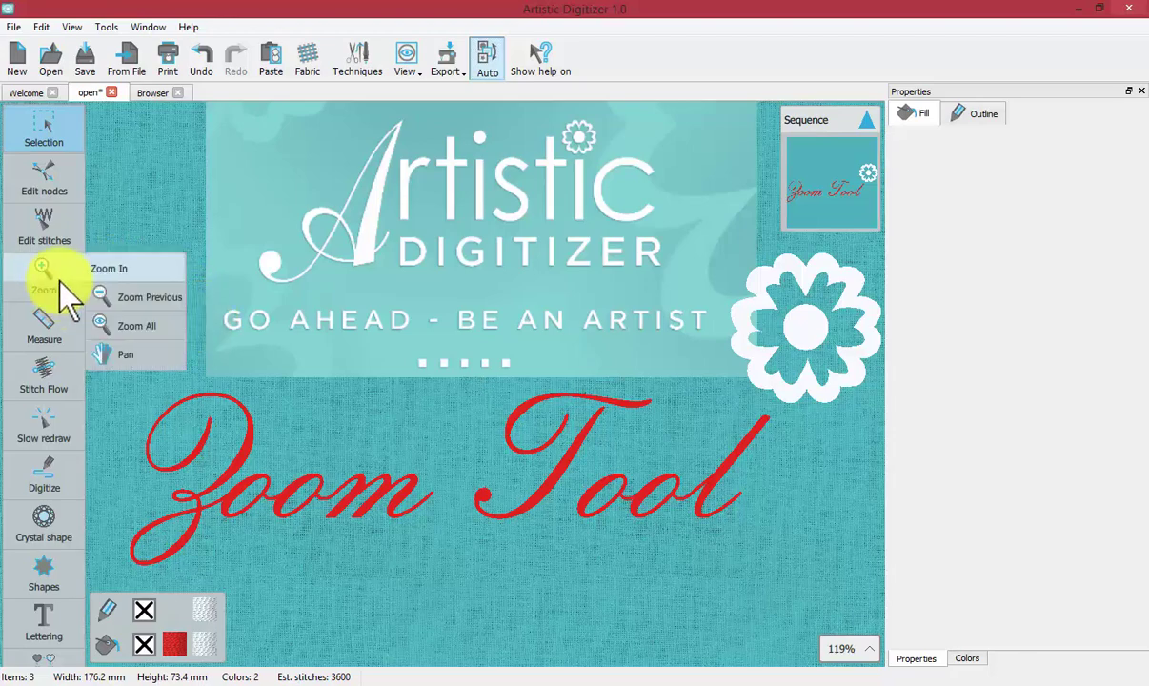
{"action": "left_click", "coordinate": [172, 301]}
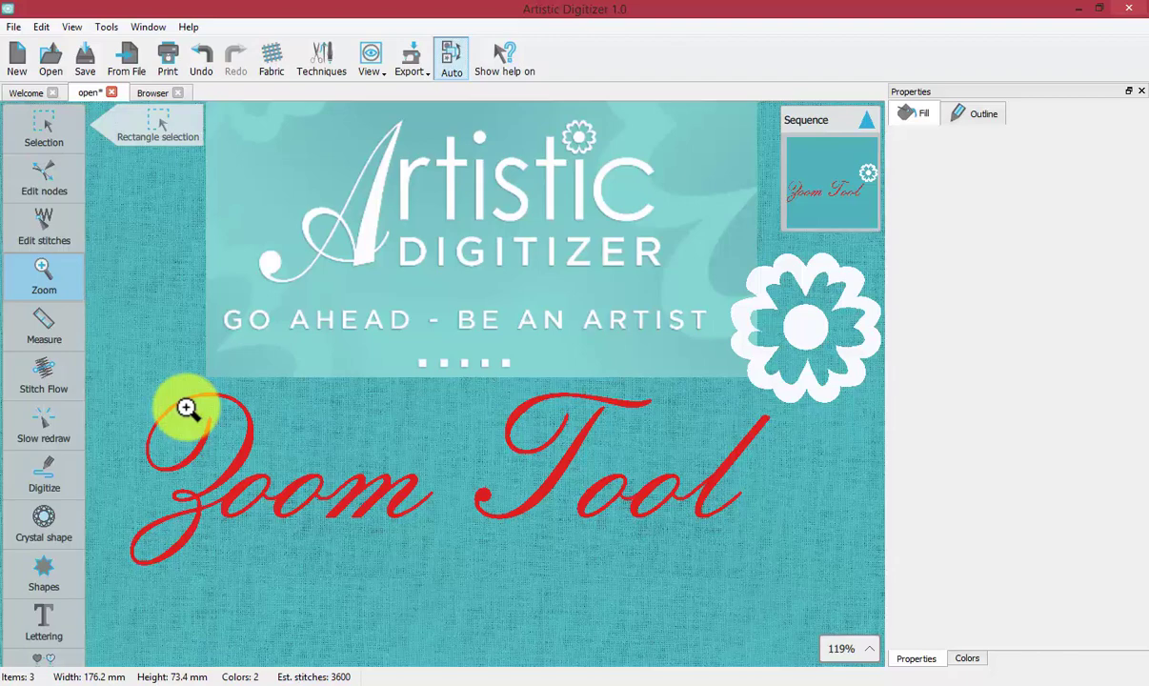
{"action": "left_click_drag", "start_coordinate": [117, 379], "coordinate": [449, 576]}
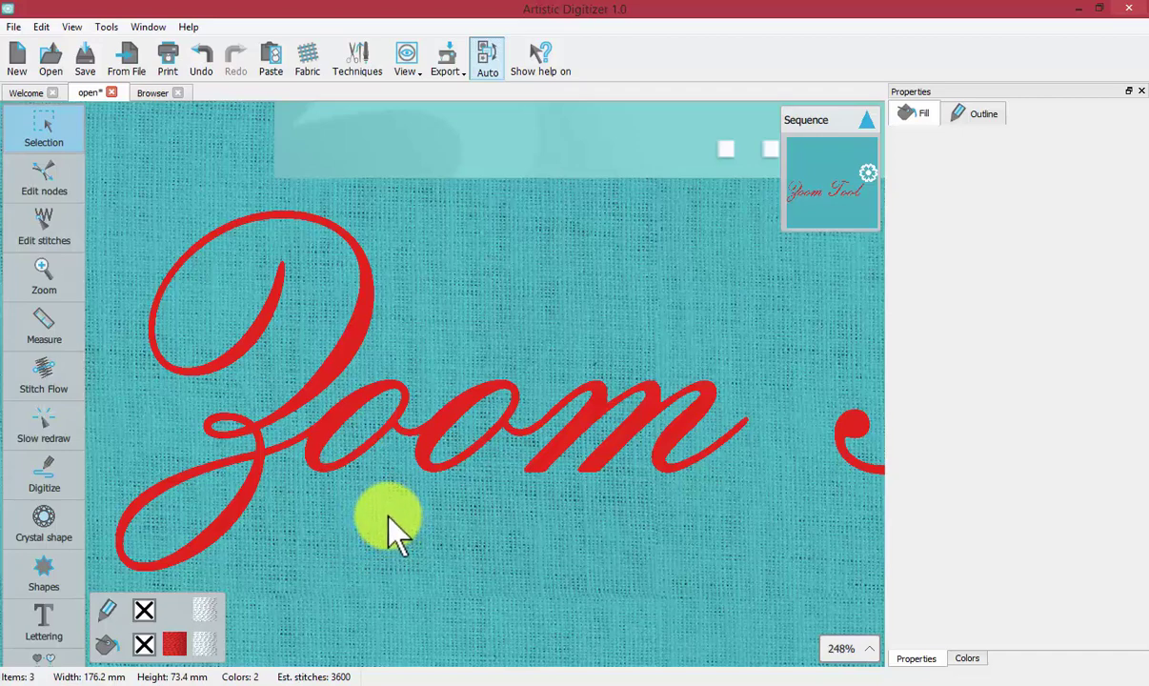
{"action": "left_click", "coordinate": [42, 271]}
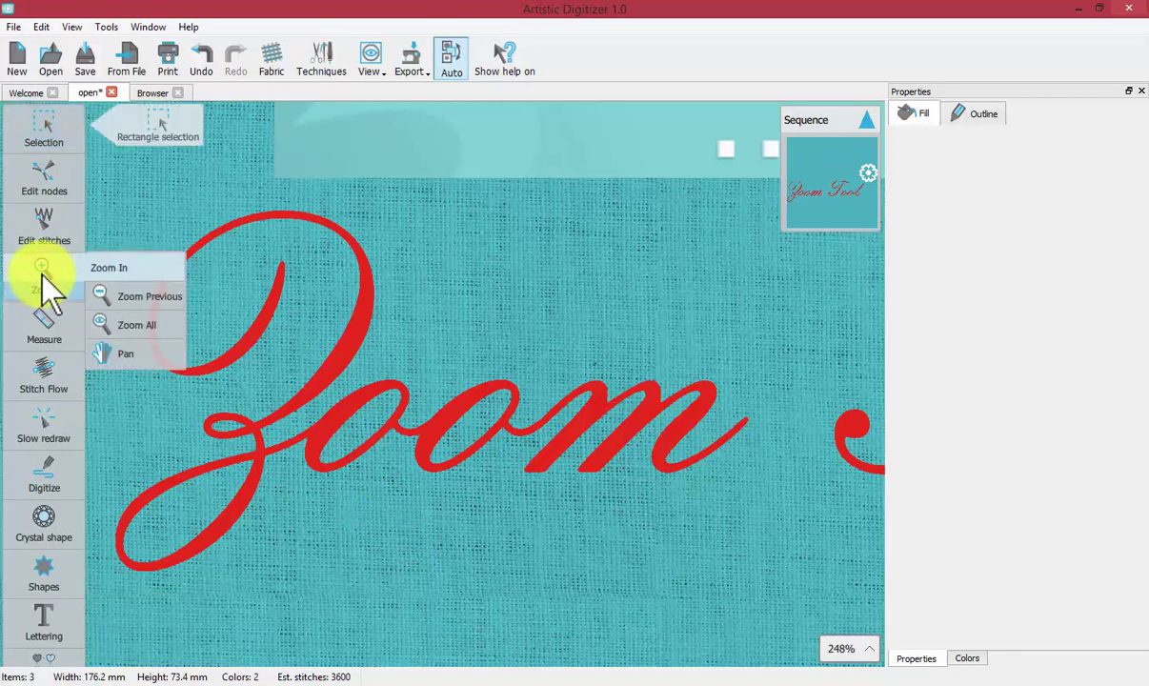
Show the whole design, zoom in on the word Tool, then go back with Zoom Previous.
{"action": "left_click", "coordinate": [143, 325]}
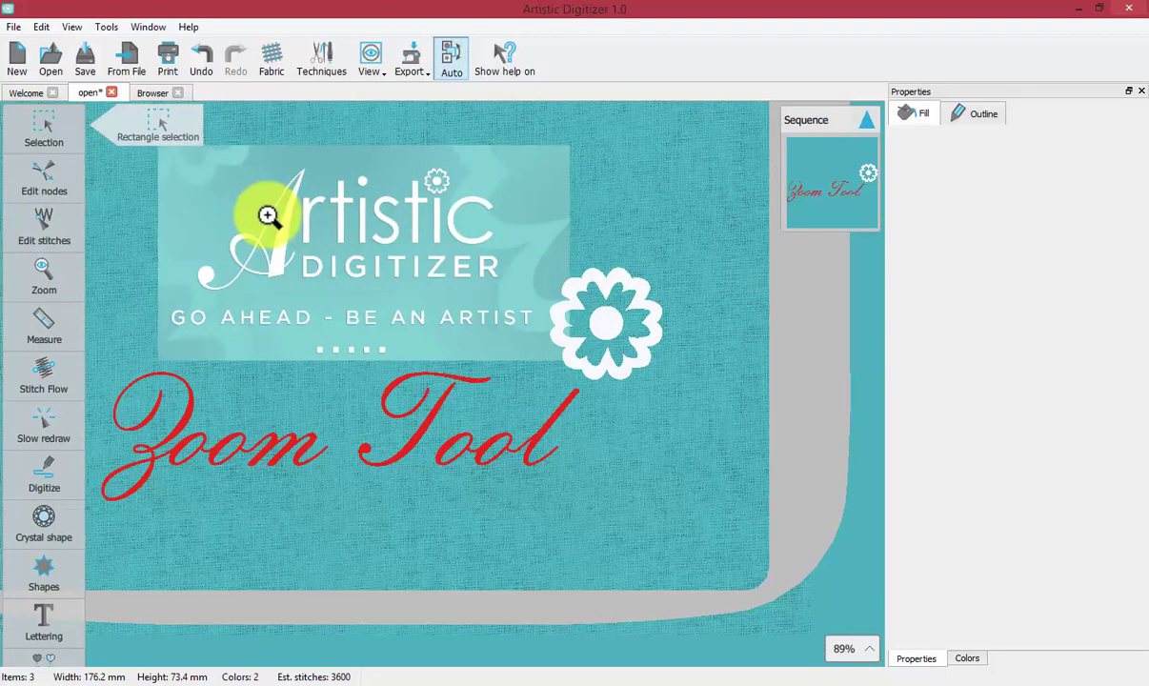
{"action": "left_click", "coordinate": [43, 276]}
{"action": "left_click", "coordinate": [101, 218]}
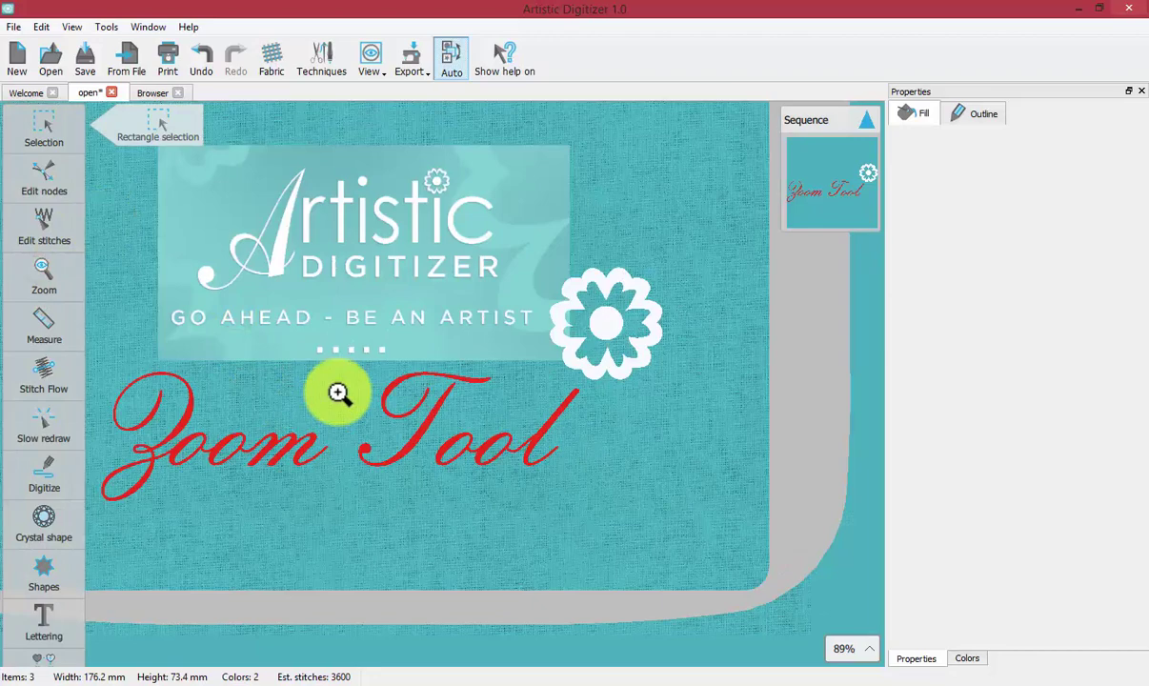
{"action": "left_click_drag", "start_coordinate": [308, 346], "coordinate": [598, 495]}
{"action": "left_click", "coordinate": [50, 278]}
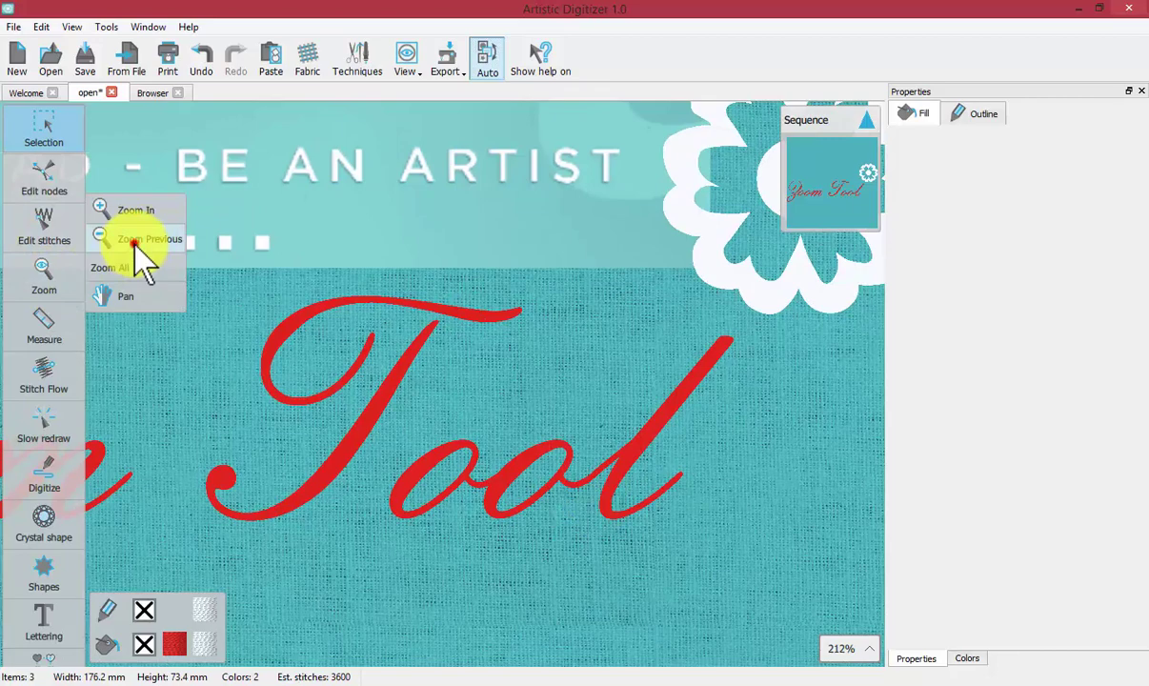
{"action": "left_click", "coordinate": [134, 241]}
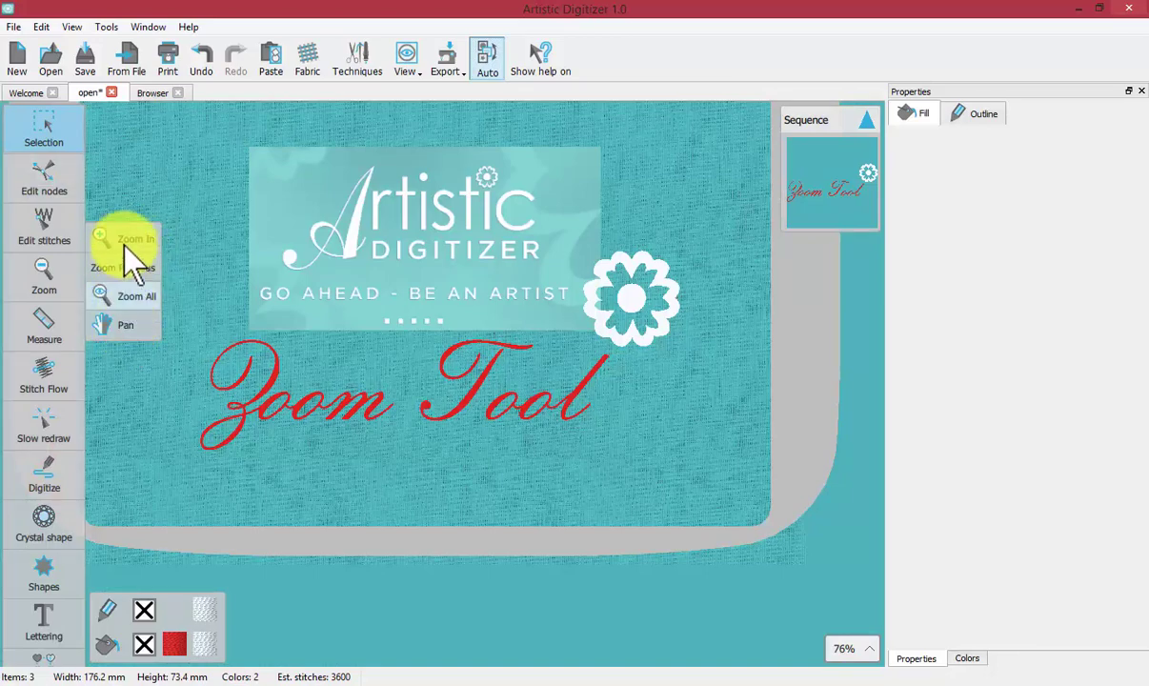
Magnify the word Zoom to 322% with a zoom rectangle.
{"action": "left_click", "coordinate": [124, 242]}
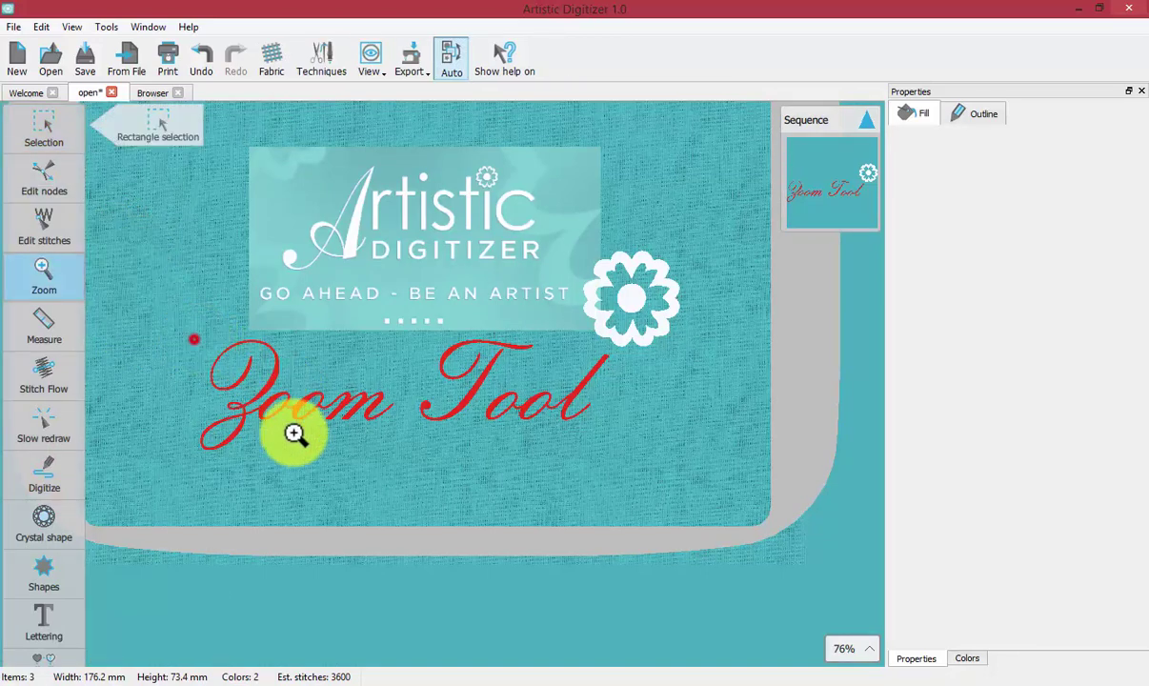
{"action": "left_click_drag", "start_coordinate": [294, 434], "coordinate": [307, 454]}
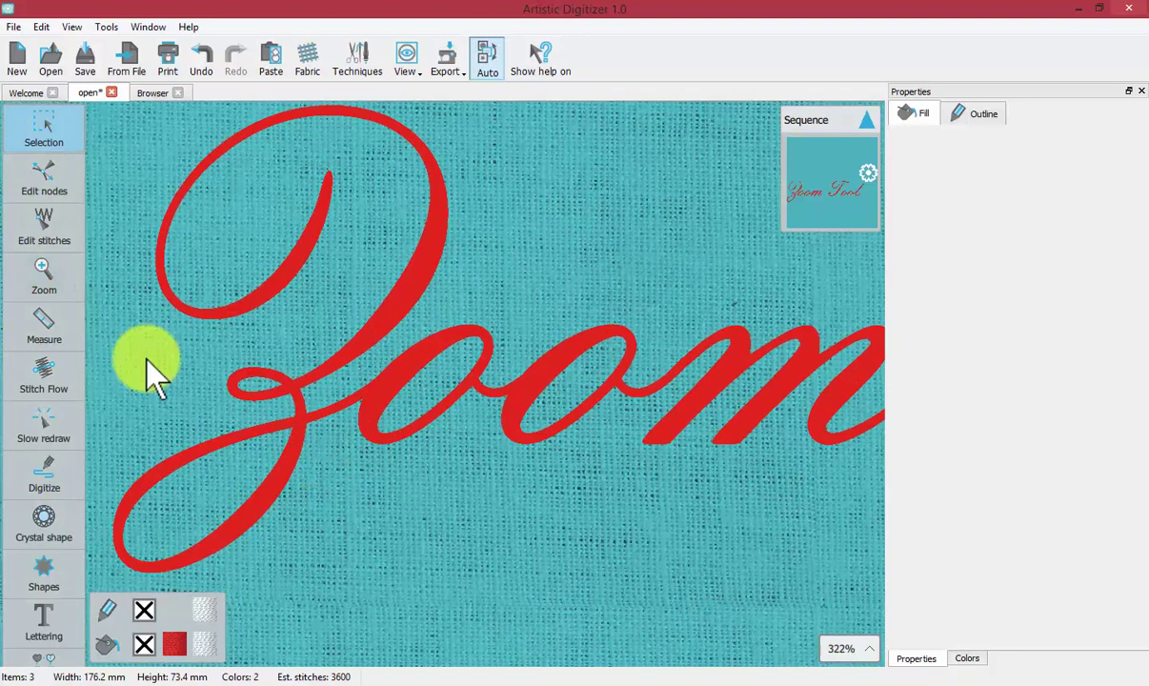
{"action": "left_click", "coordinate": [38, 275]}
{"action": "left_click", "coordinate": [53, 271]}
Pan the canvas left until the word Tool fills the view, then return to Rectangle selection.
{"action": "left_click", "coordinate": [129, 352]}
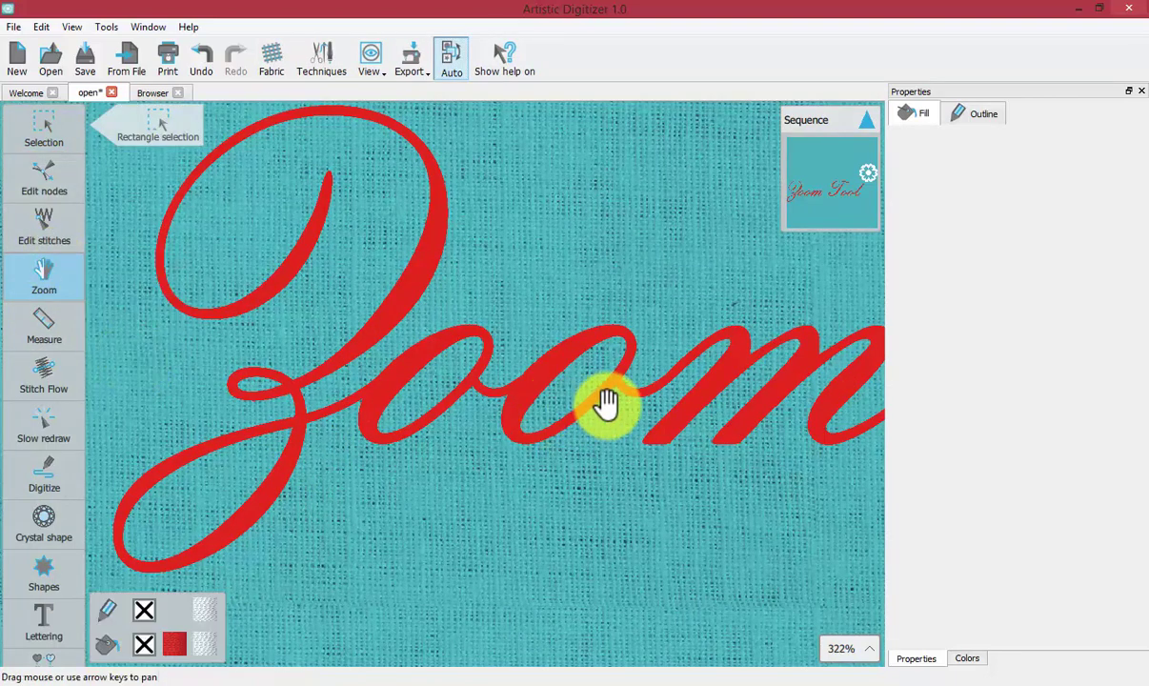
{"action": "left_click_drag", "start_coordinate": [530, 391], "coordinate": [380, 385]}
{"action": "left_click_drag", "start_coordinate": [559, 357], "coordinate": [394, 379]}
{"action": "left_click_drag", "start_coordinate": [726, 351], "coordinate": [441, 364]}
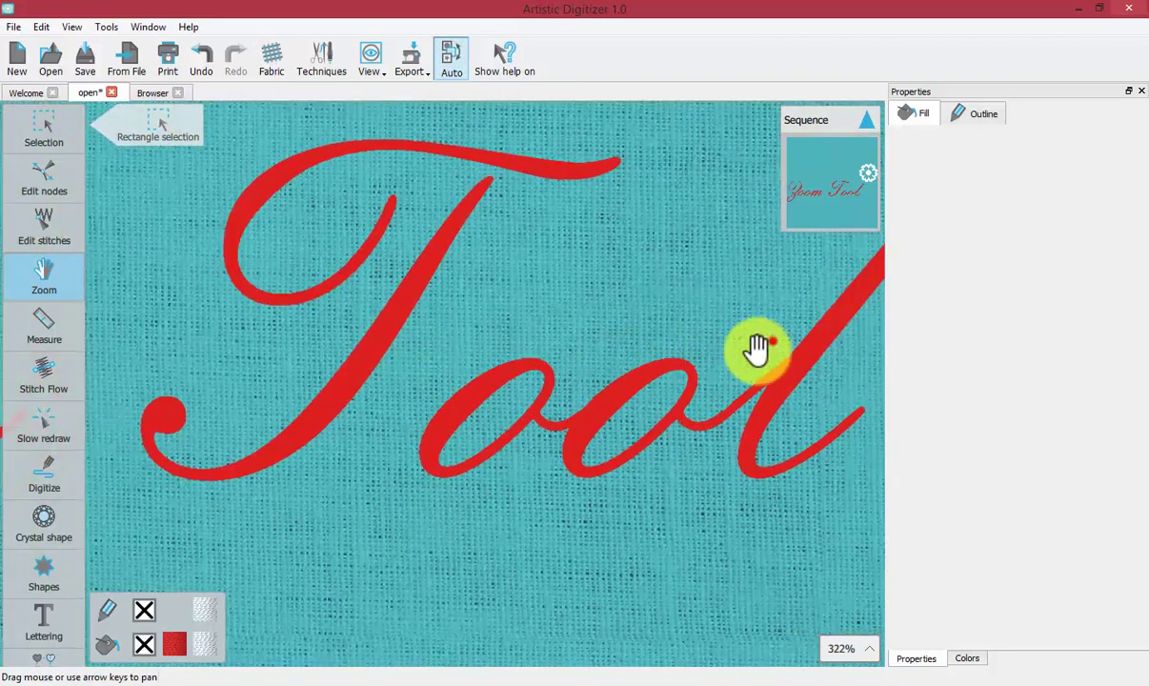
{"action": "left_click_drag", "start_coordinate": [758, 349], "coordinate": [672, 364]}
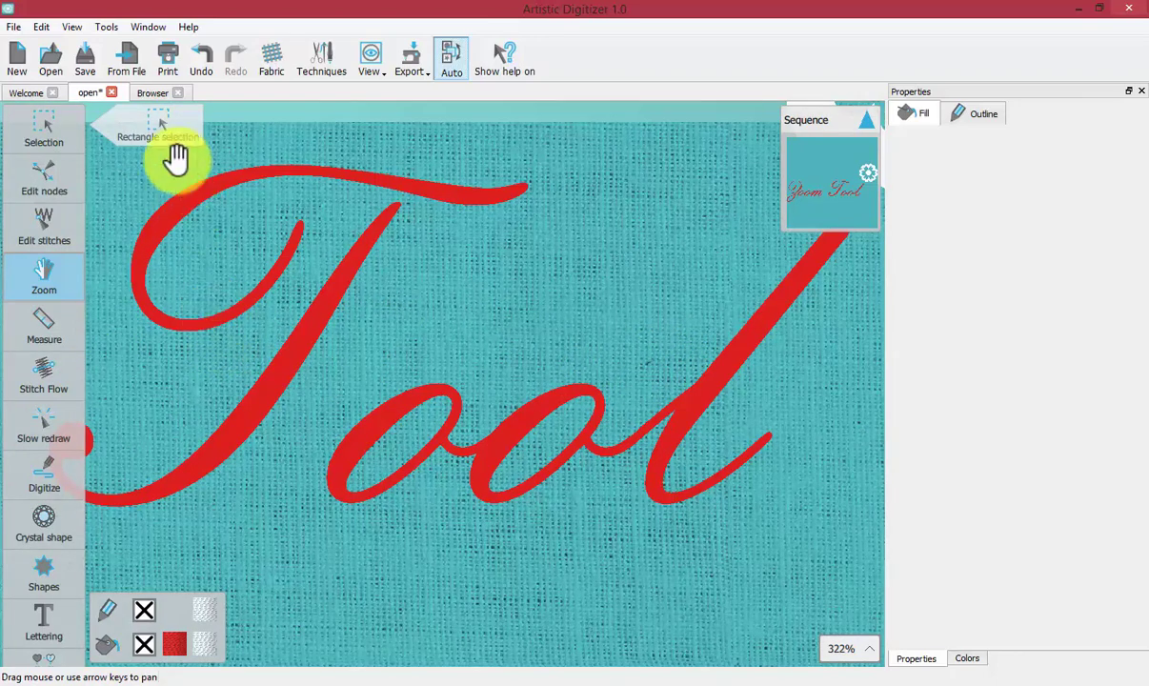
{"action": "left_click", "coordinate": [158, 120]}
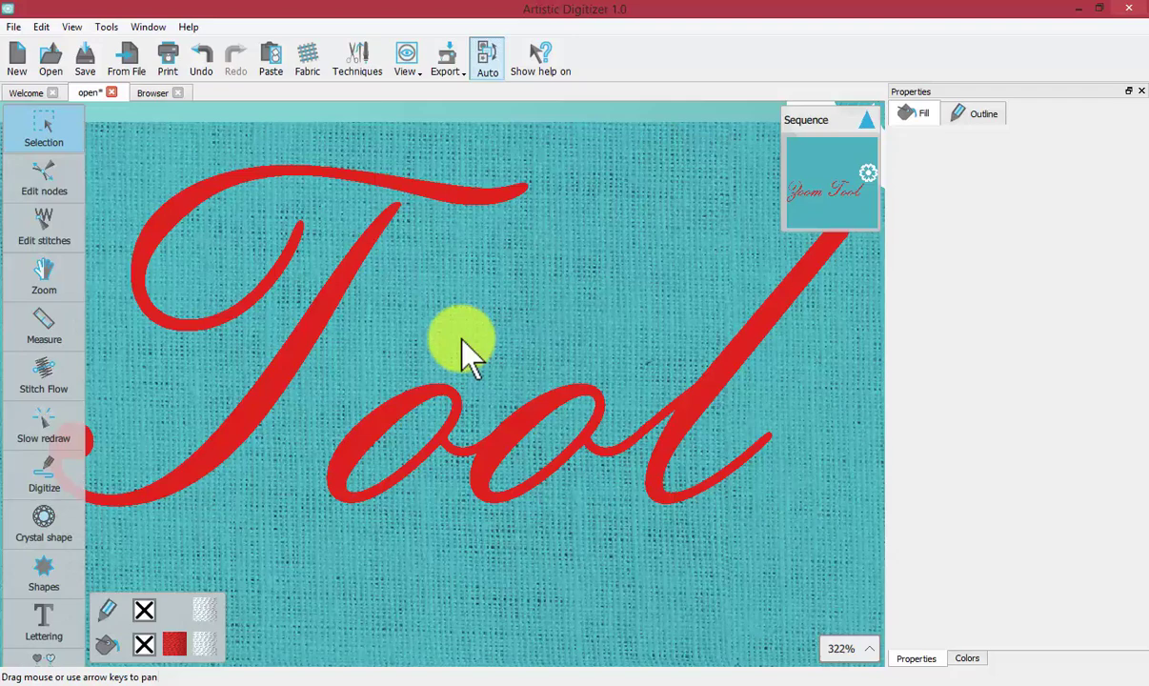
{"action": "scroll", "coordinate": [463, 340], "scroll_direction": "up", "scroll_amount": 1}
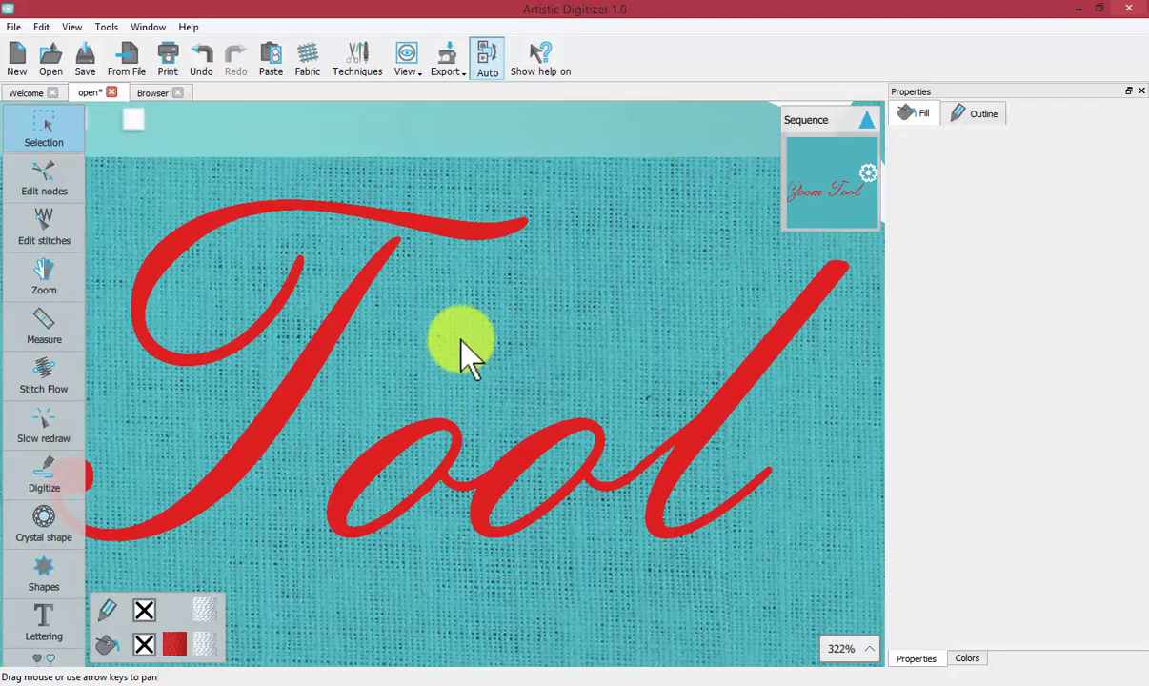
{"action": "scroll", "coordinate": [463, 340], "scroll_direction": "down", "scroll_amount": 1}
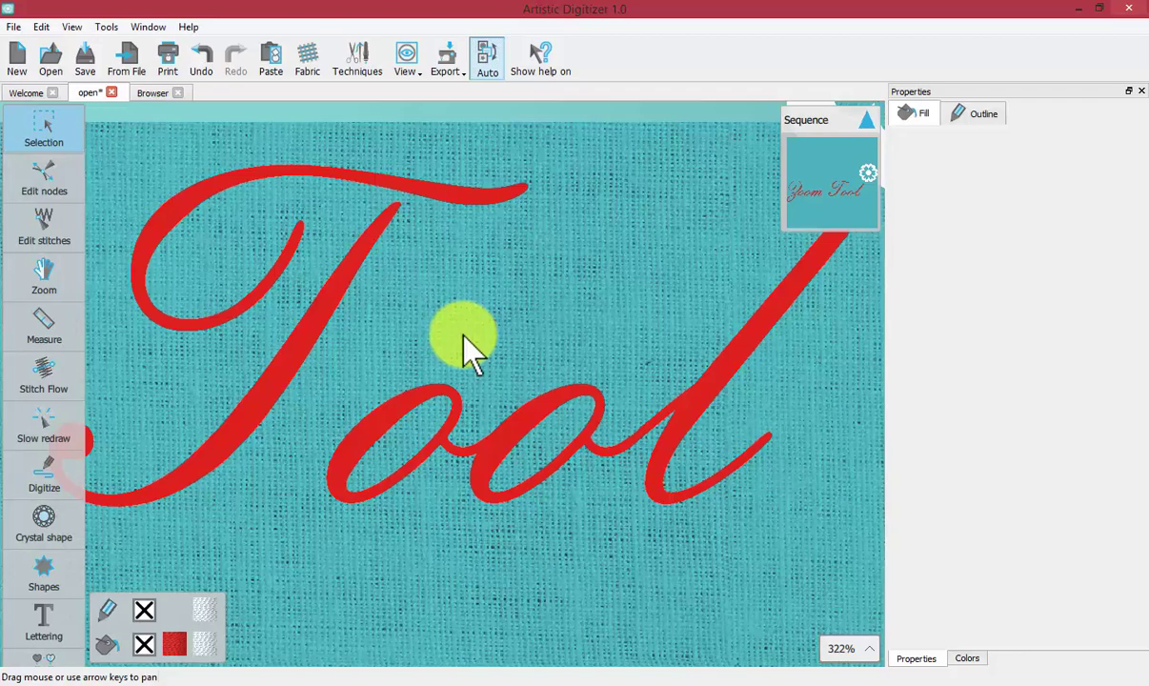
Show the View menu's Zoom submenu listing Zoom In, Zoom Previous, Zoom All and Pan.
{"action": "left_click", "coordinate": [73, 27]}
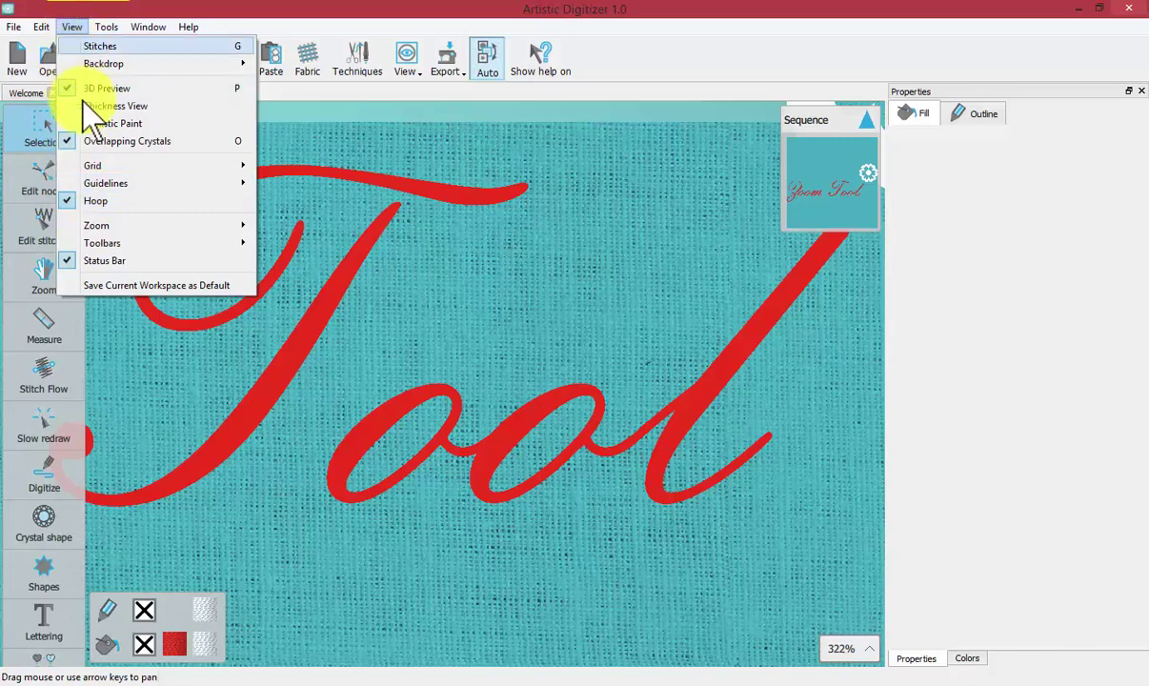
{"action": "mouse_move", "coordinate": [114, 221]}
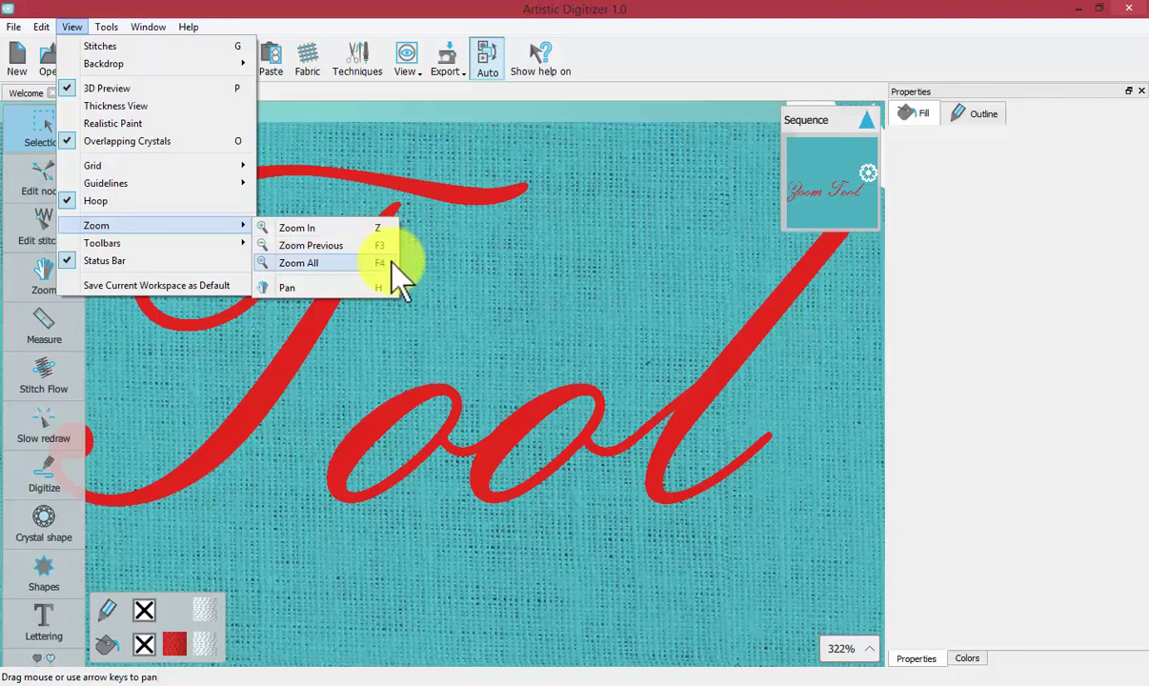
Pan the canvas toward the flower at the top of the design.
{"action": "left_click", "coordinate": [550, 261]}
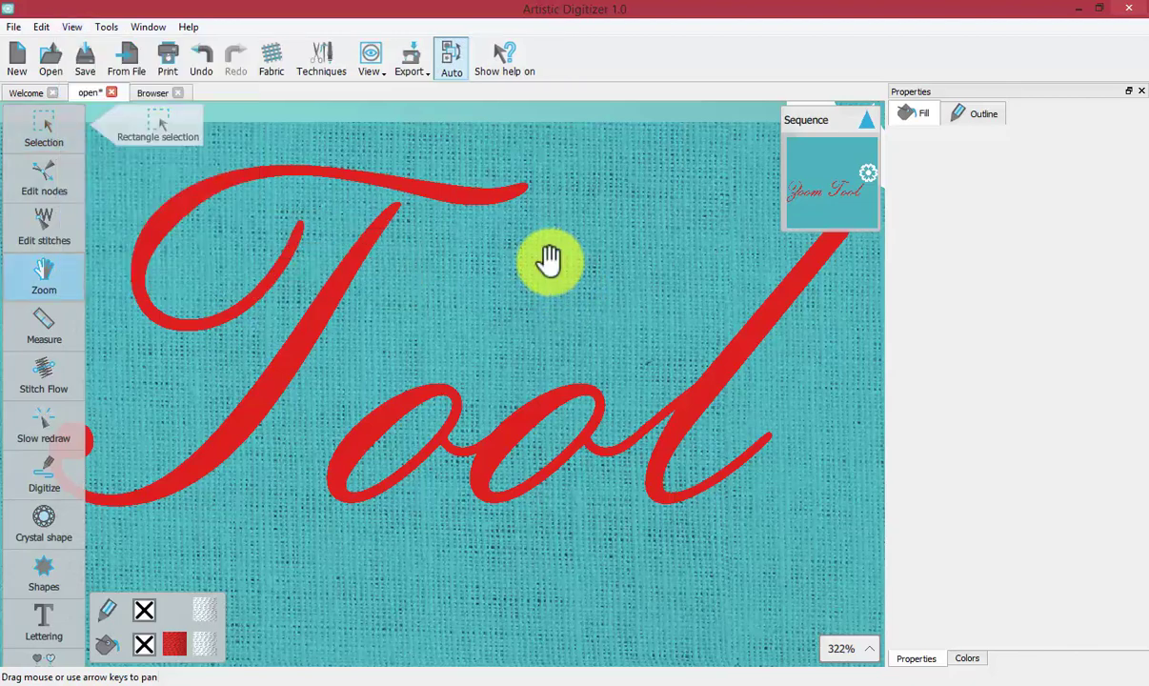
{"action": "left_click_drag", "start_coordinate": [550, 261], "coordinate": [411, 297]}
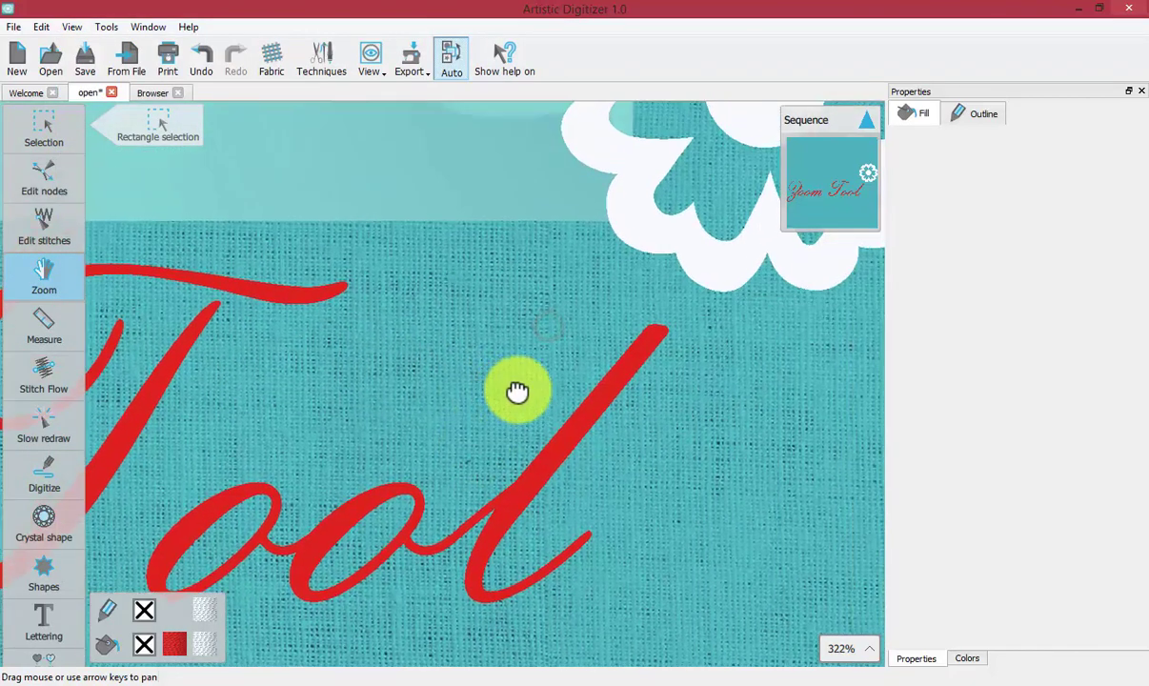
{"action": "left_click_drag", "start_coordinate": [516, 389], "coordinate": [596, 390]}
{"action": "key", "text": "Escape"}
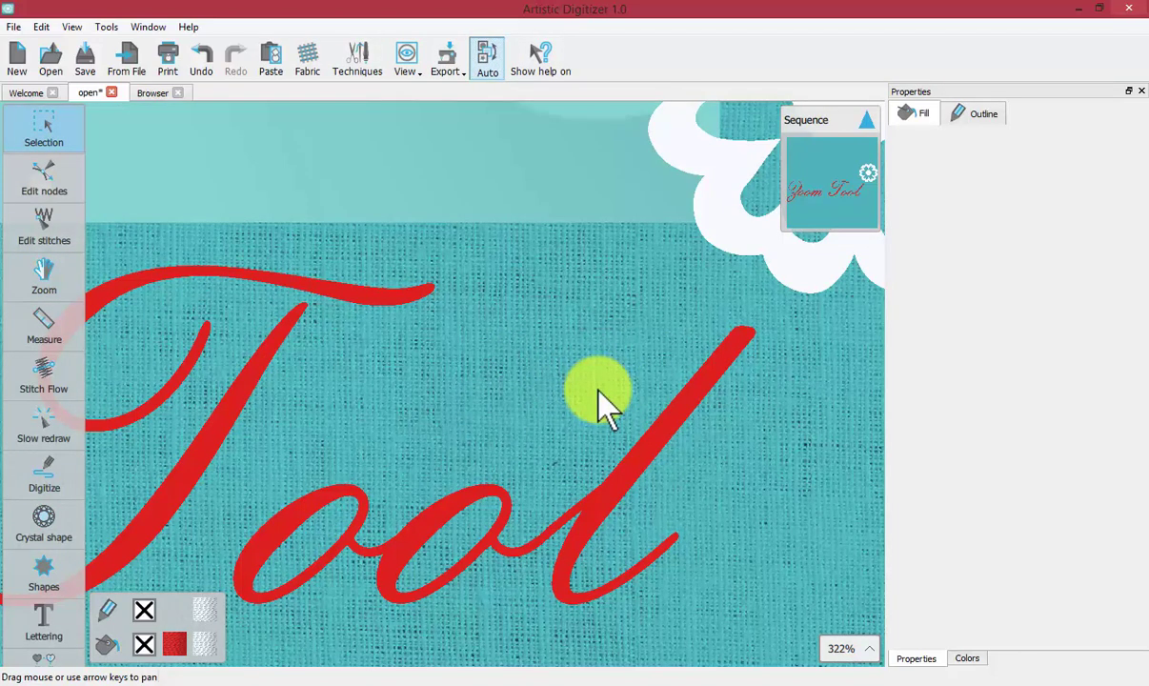
Magnify the letters ool to 745%, then Zoom All back to the whole design.
{"action": "key", "text": "z"}
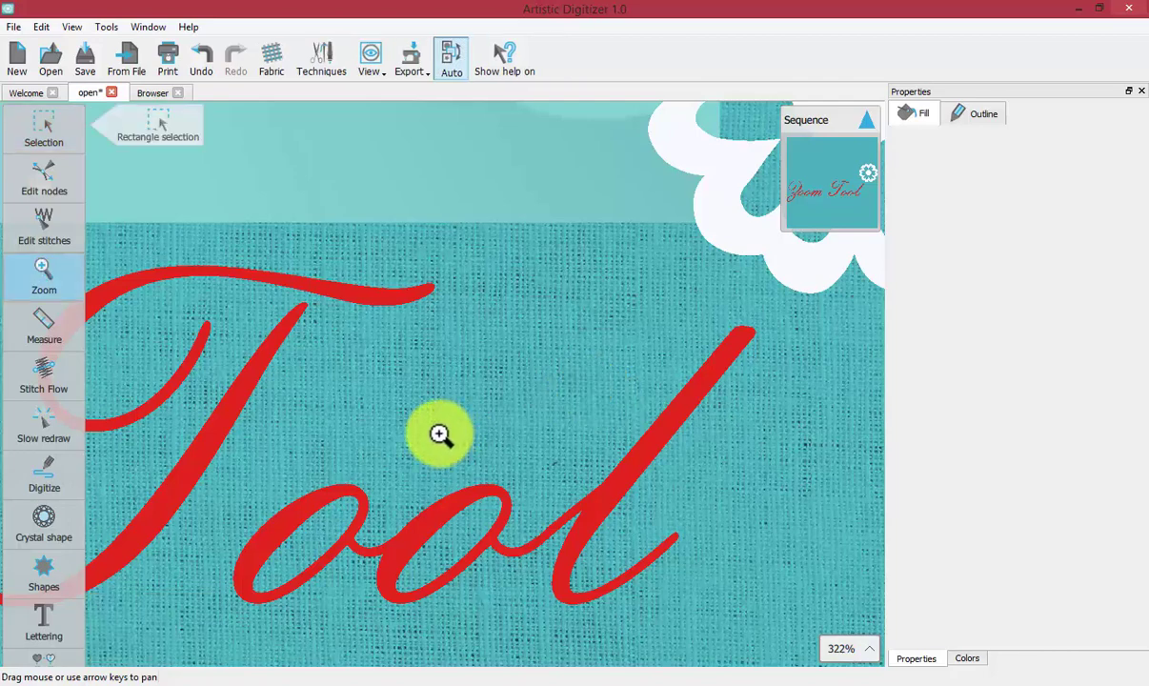
{"action": "left_click_drag", "start_coordinate": [252, 438], "coordinate": [550, 592]}
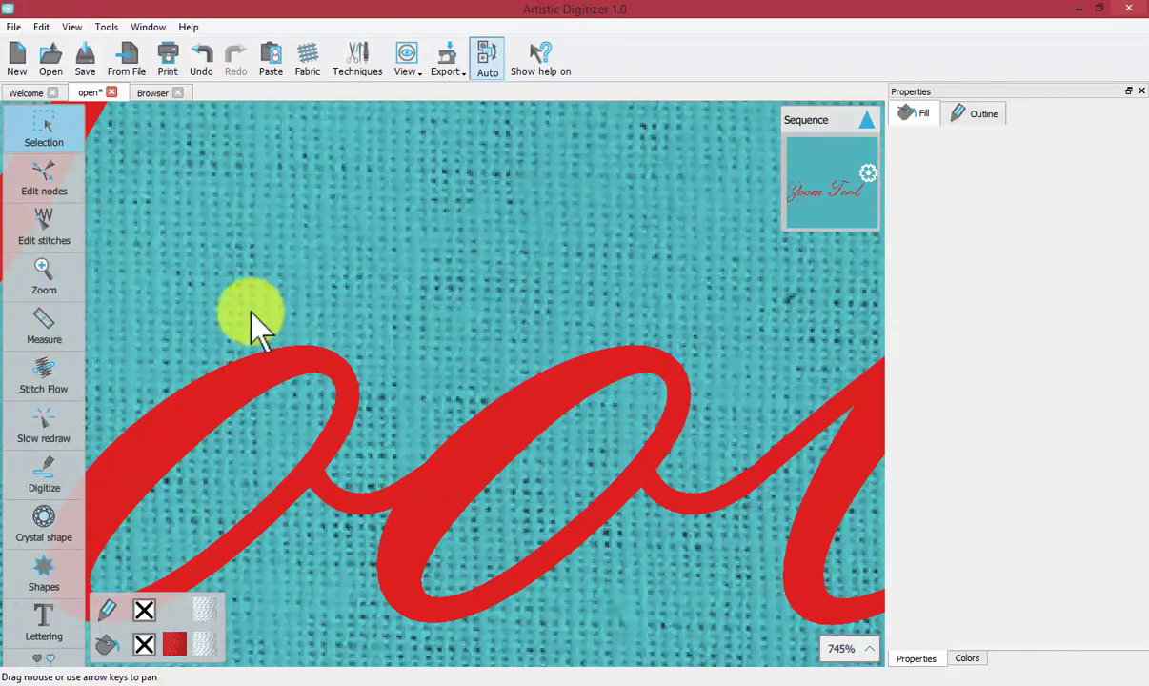
{"action": "left_click", "coordinate": [30, 270]}
{"action": "left_click", "coordinate": [143, 325]}
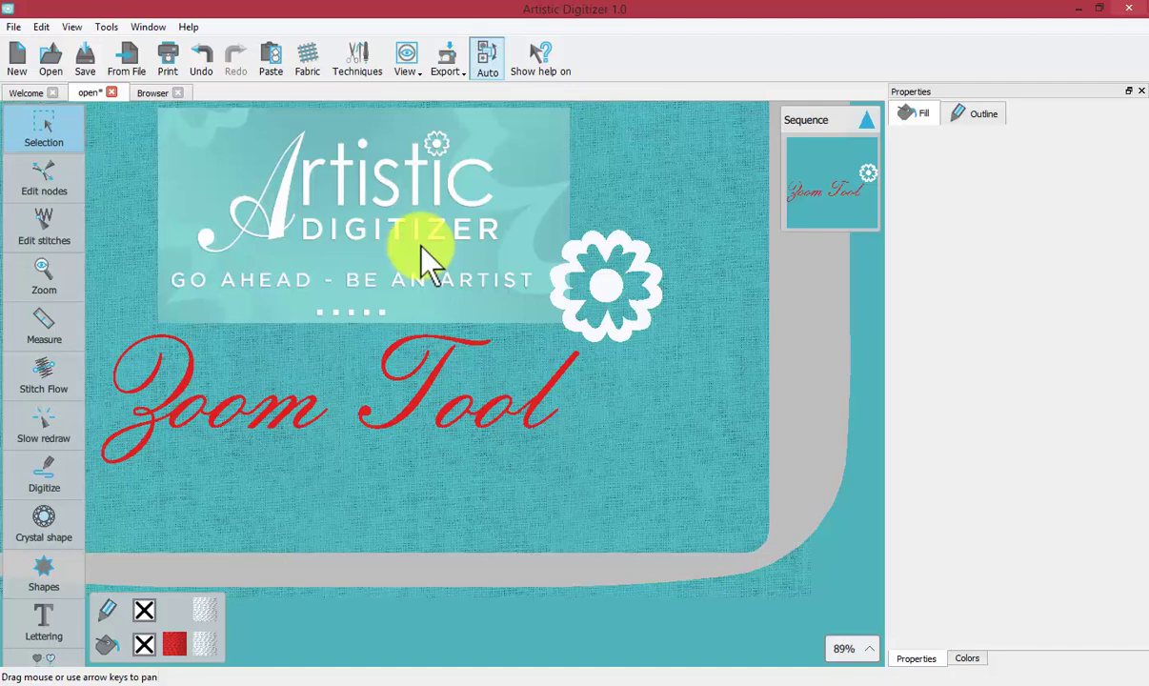
Scroll the mouse wheel to pan the design up and down.
{"action": "scroll", "coordinate": [422, 248], "scroll_direction": "up", "scroll_amount": 1}
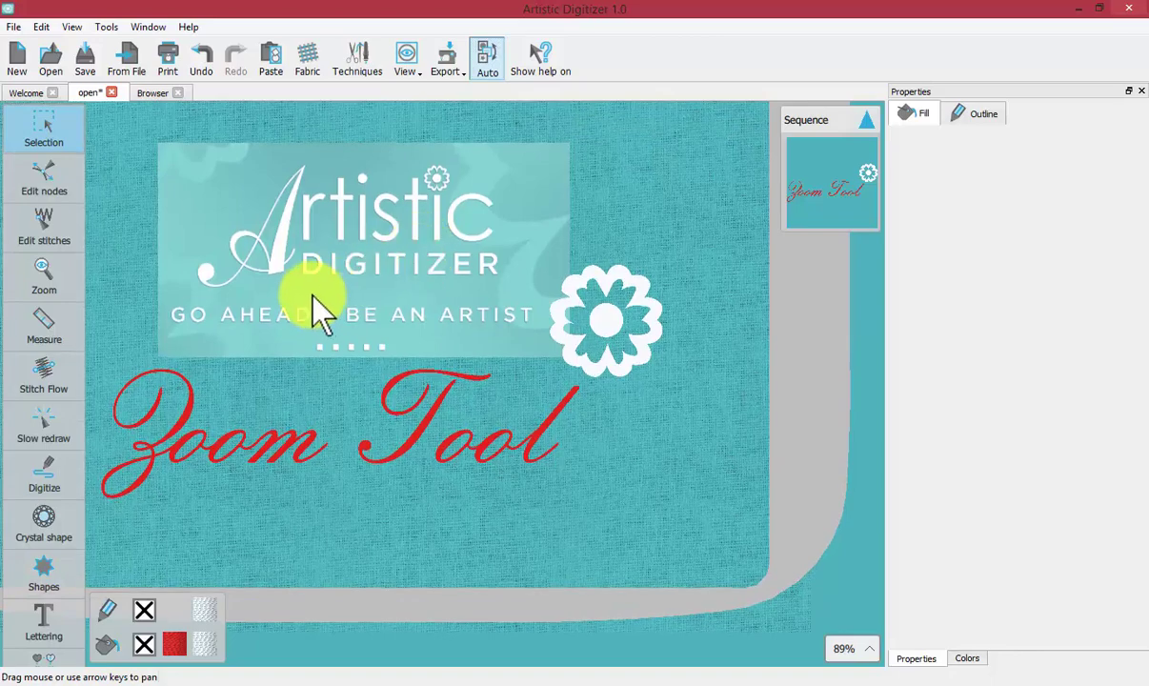
{"action": "scroll", "coordinate": [308, 292], "scroll_direction": "up", "scroll_amount": 1}
{"action": "scroll", "coordinate": [308, 291], "scroll_direction": "up", "scroll_amount": 1}
{"action": "scroll", "coordinate": [308, 292], "scroll_direction": "down", "scroll_amount": 1}
{"action": "scroll", "coordinate": [308, 291], "scroll_direction": "up", "scroll_amount": 1}
{"action": "scroll", "coordinate": [309, 293], "scroll_direction": "up", "scroll_amount": 3}
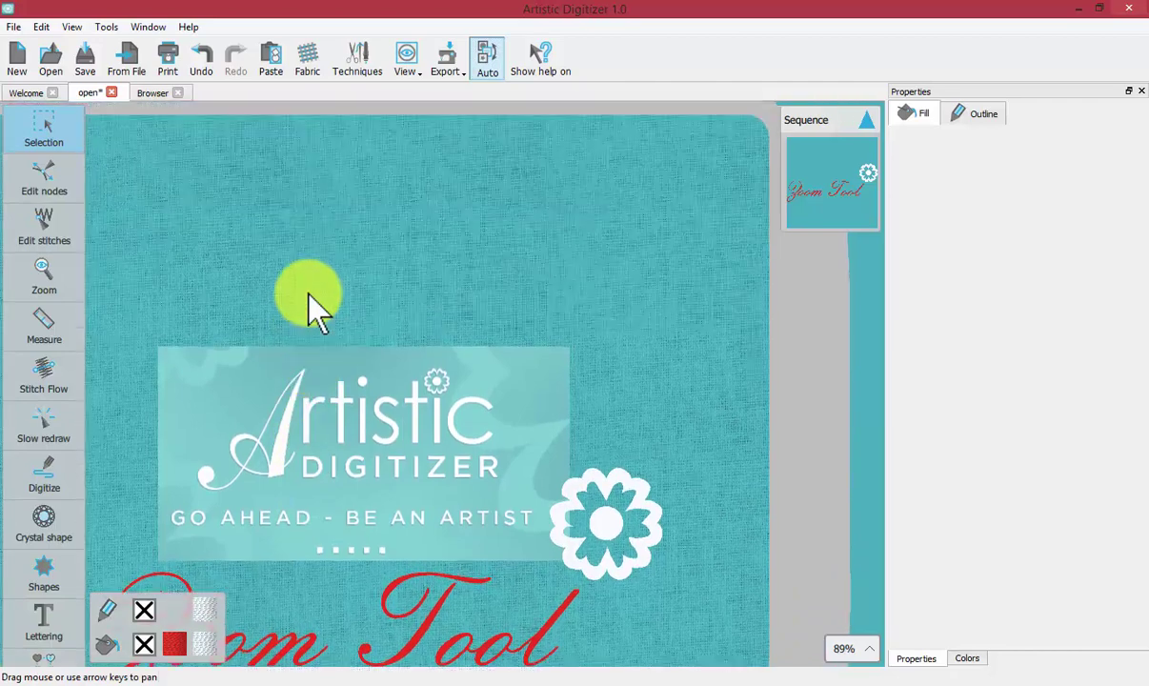
{"action": "scroll", "coordinate": [309, 292], "scroll_direction": "down", "scroll_amount": 3}
{"action": "scroll", "coordinate": [309, 303], "scroll_direction": "down", "scroll_amount": 2}
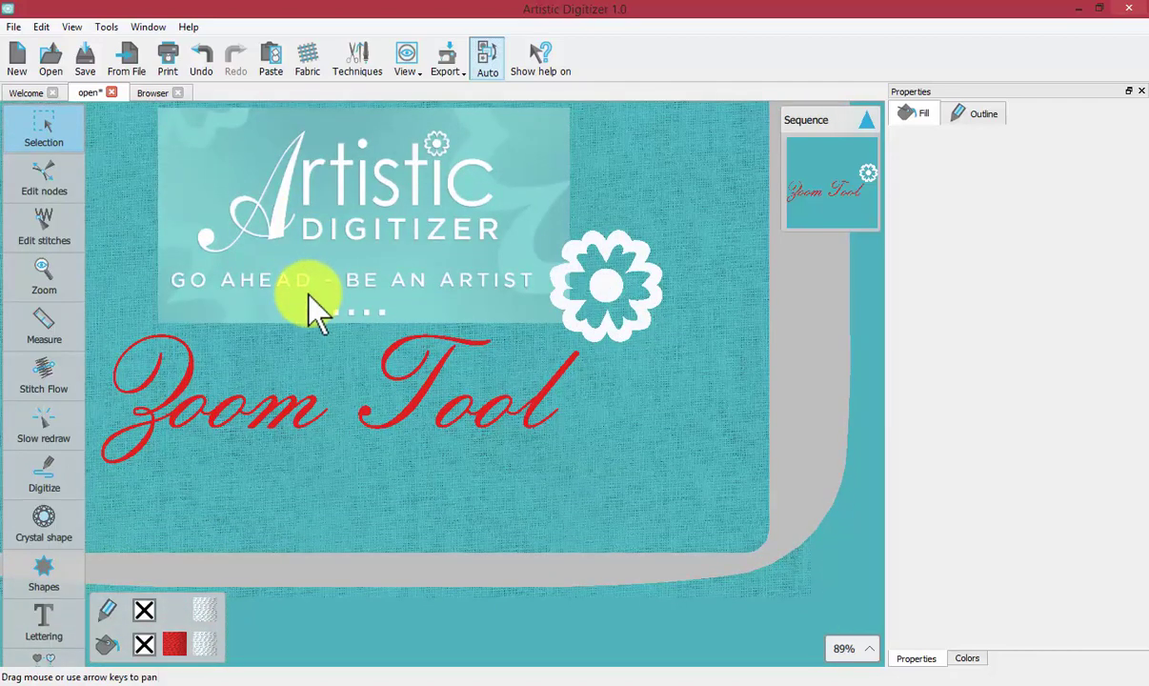
Shift+scroll to pan the design sideways, leaving the lettering and logo further right.
{"action": "scroll", "coordinate": [309, 295], "scroll_direction": "left", "scroll_amount": 3}
{"action": "scroll", "coordinate": [310, 297], "scroll_direction": "left", "scroll_amount": 3}
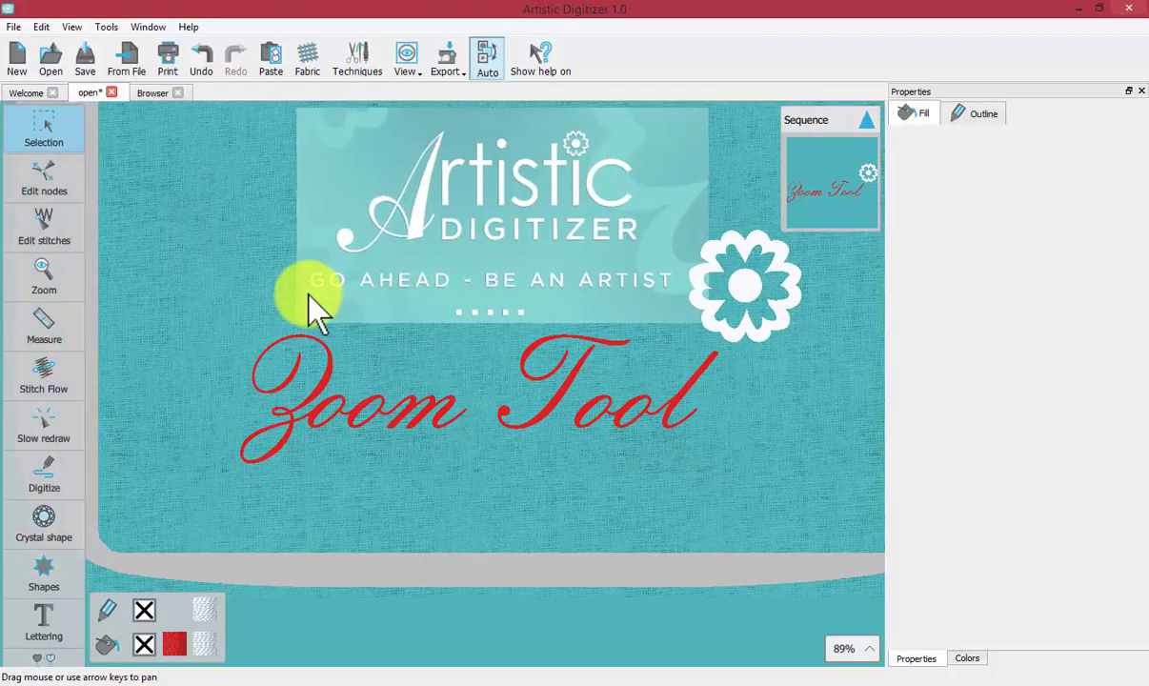
{"action": "scroll", "coordinate": [311, 298], "scroll_direction": "right", "scroll_amount": 1}
{"action": "scroll", "coordinate": [311, 297], "scroll_direction": "left", "scroll_amount": 1}
{"action": "scroll", "coordinate": [315, 307], "scroll_direction": "left", "scroll_amount": 2}
{"action": "scroll", "coordinate": [314, 307], "scroll_direction": "right", "scroll_amount": 2}
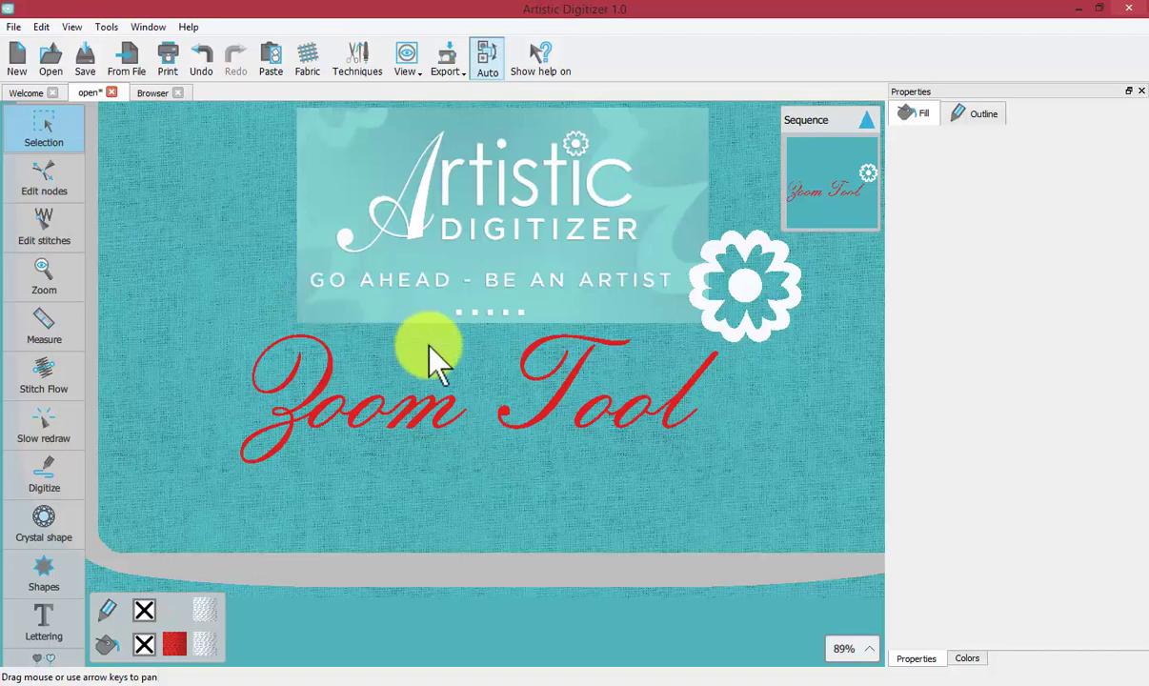
Ctrl+scroll over the lettering to zoom in and out, ending at 78% with the whole hoop visible.
{"action": "scroll", "coordinate": [429, 346], "scroll_direction": "up", "scroll_amount": 1}
{"action": "scroll", "coordinate": [429, 358], "scroll_direction": "up", "scroll_amount": 1}
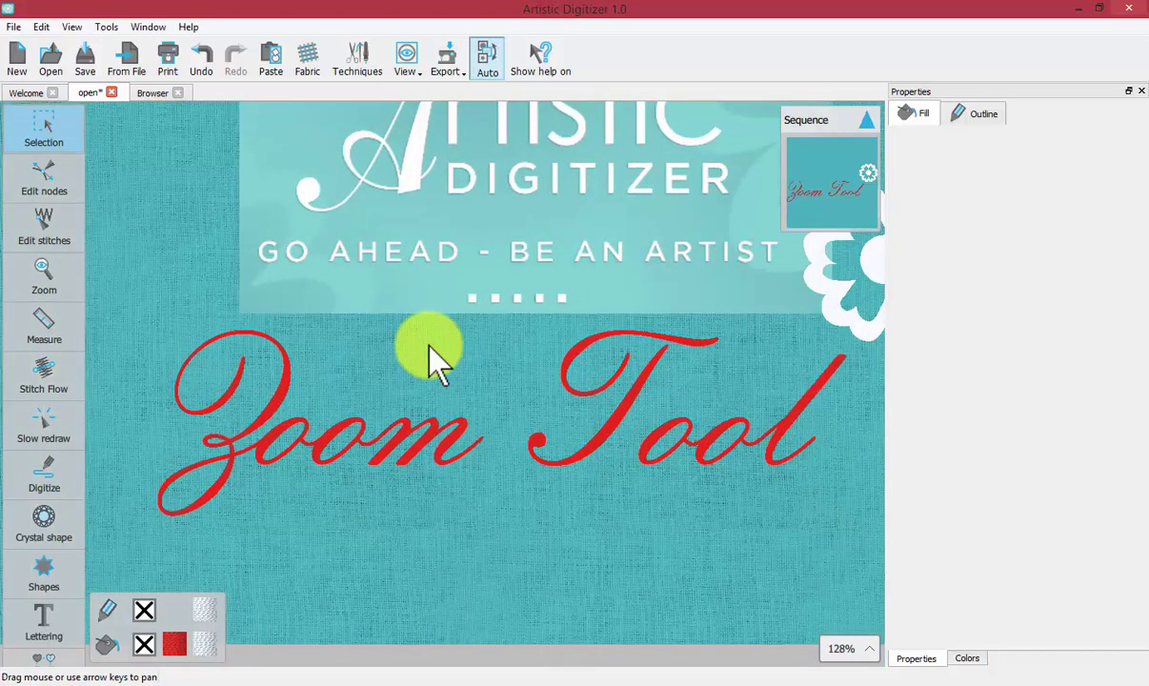
{"action": "scroll", "coordinate": [430, 346], "scroll_direction": "up", "scroll_amount": 1}
{"action": "scroll", "coordinate": [430, 345], "scroll_direction": "down", "scroll_amount": 2}
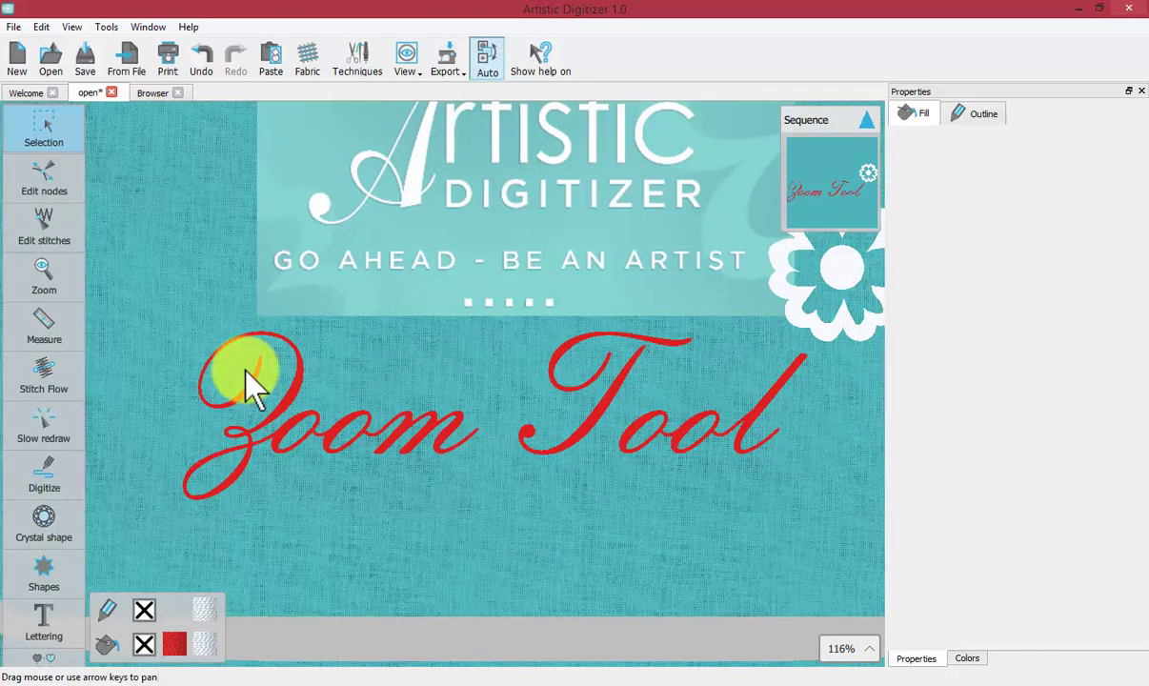
{"action": "scroll", "coordinate": [246, 384], "scroll_direction": "up", "scroll_amount": 1}
{"action": "scroll", "coordinate": [246, 384], "scroll_direction": "up", "scroll_amount": 3}
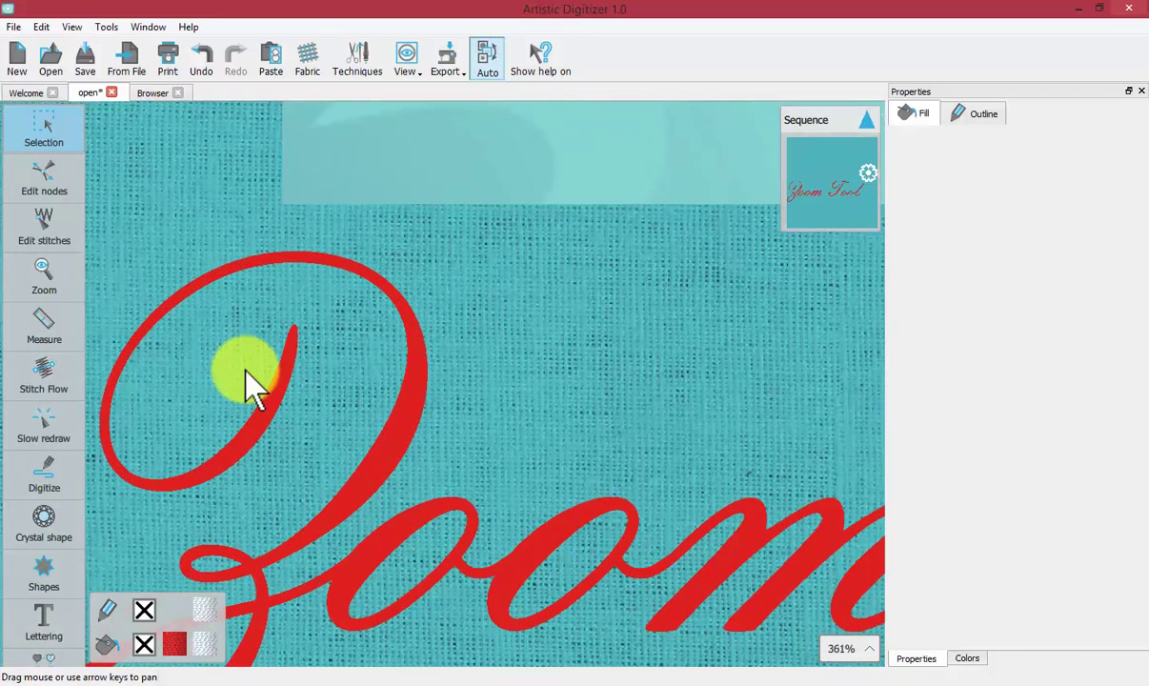
{"action": "scroll", "coordinate": [246, 384], "scroll_direction": "down", "scroll_amount": 1}
{"action": "scroll", "coordinate": [246, 384], "scroll_direction": "down", "scroll_amount": 5}
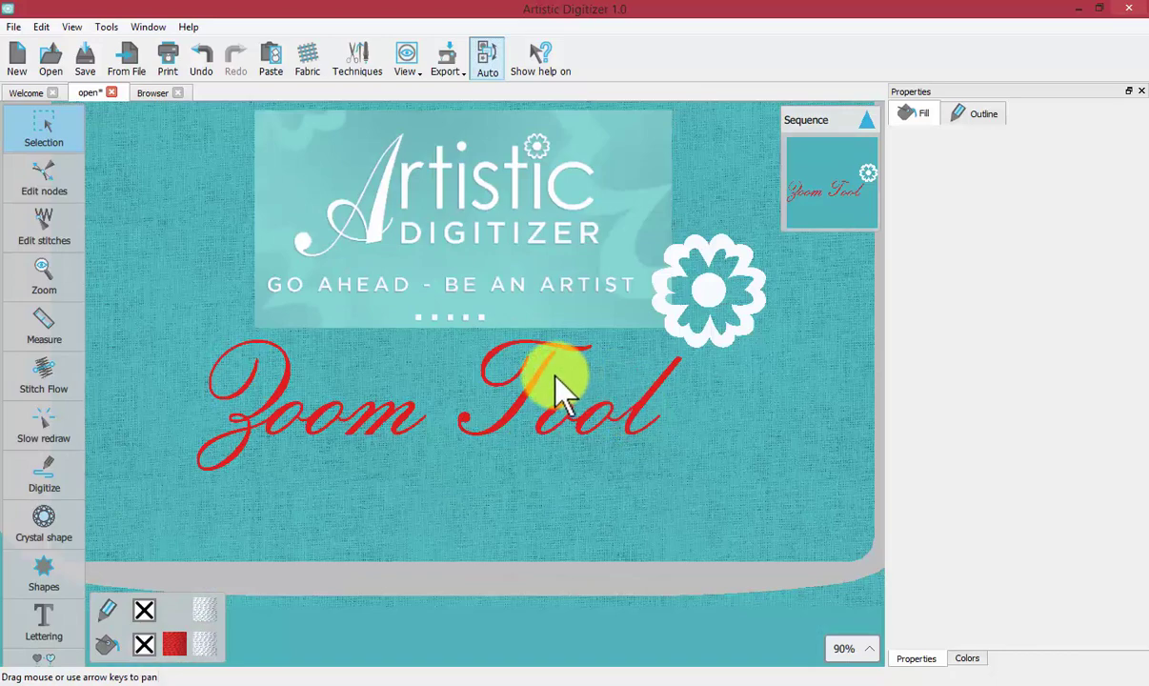
{"action": "scroll", "coordinate": [555, 378], "scroll_direction": "up", "scroll_amount": 4}
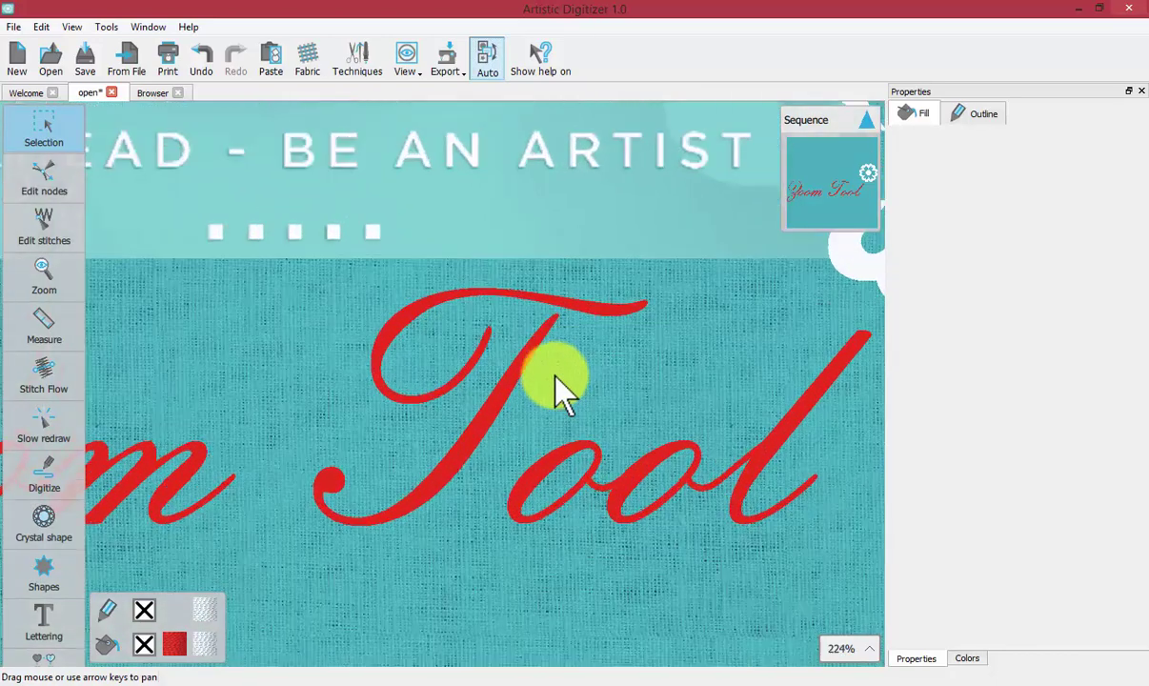
{"action": "scroll", "coordinate": [562, 391], "scroll_direction": "up", "scroll_amount": 1}
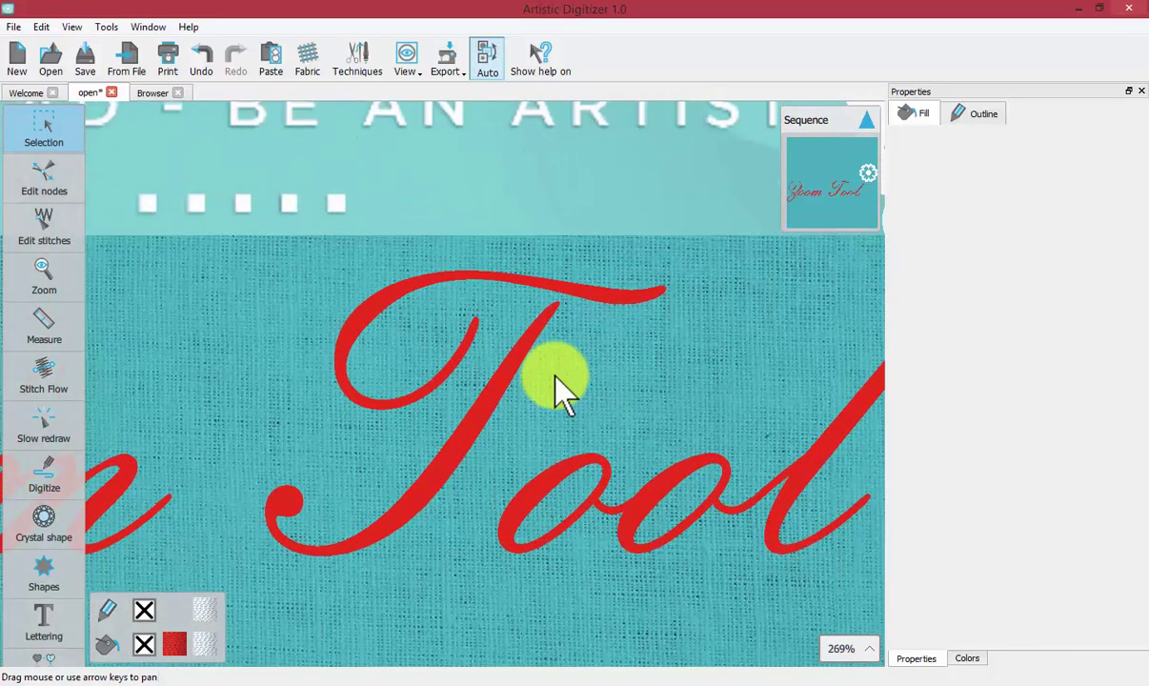
{"action": "scroll", "coordinate": [562, 390], "scroll_direction": "down", "scroll_amount": 5}
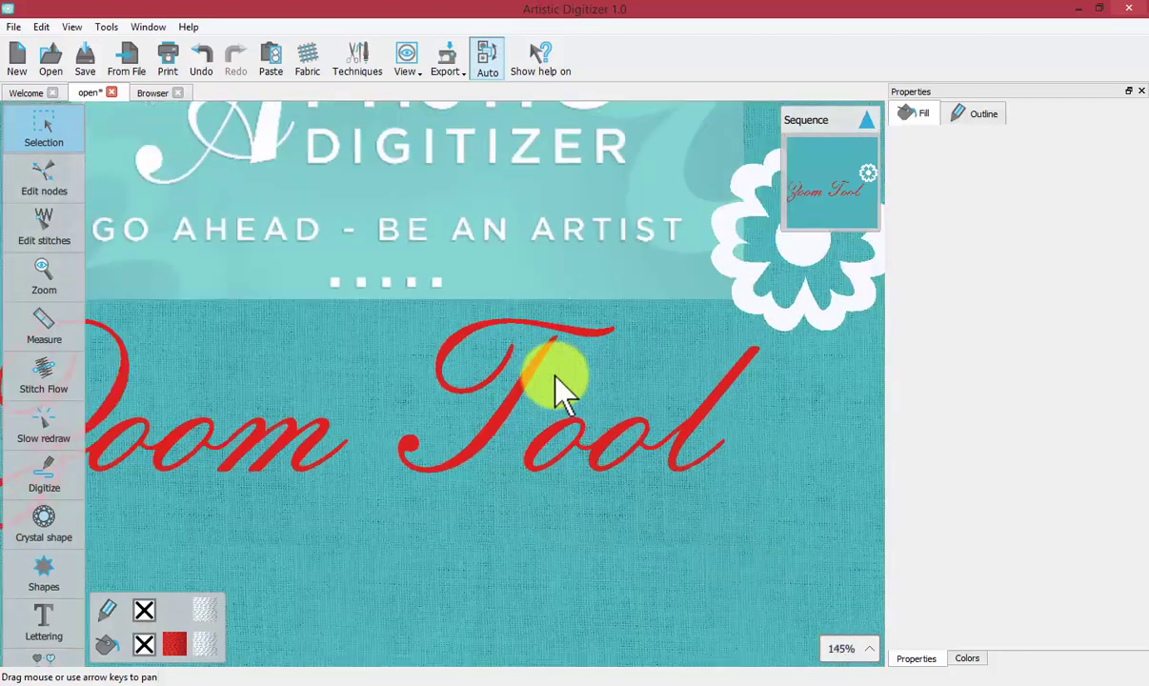
{"action": "scroll", "coordinate": [562, 390], "scroll_direction": "down", "scroll_amount": 1}
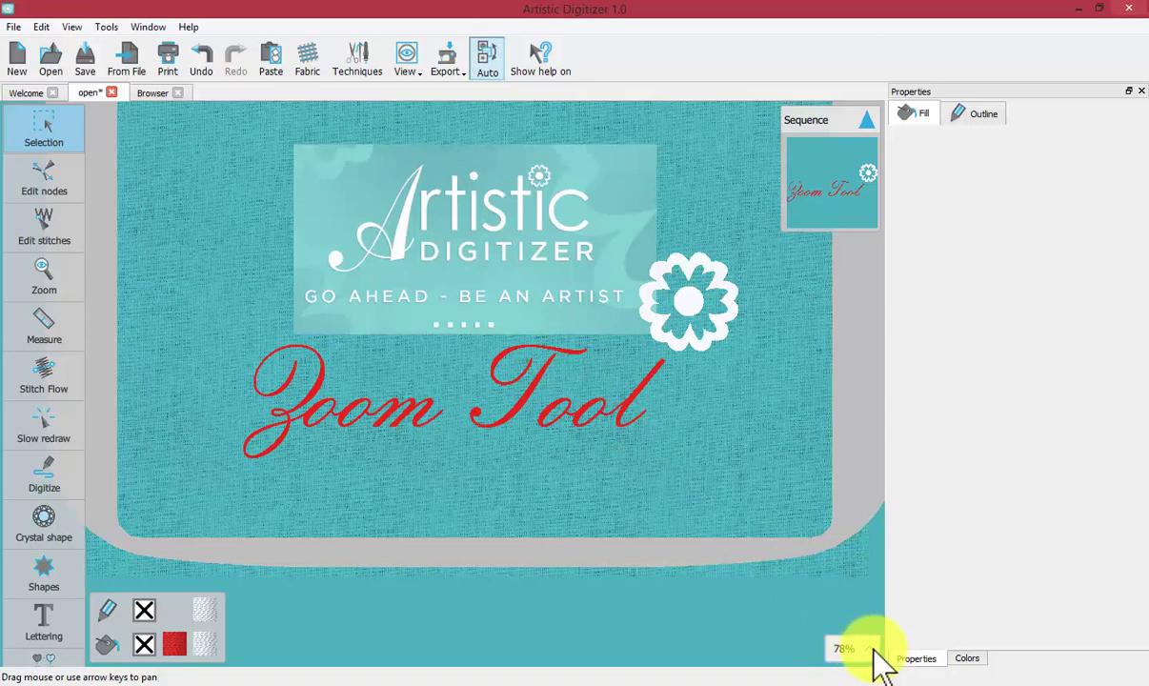
Step the zoom percentage preset through 100%, 200%, 25% and back to 100%.
{"action": "left_click", "coordinate": [872, 648]}
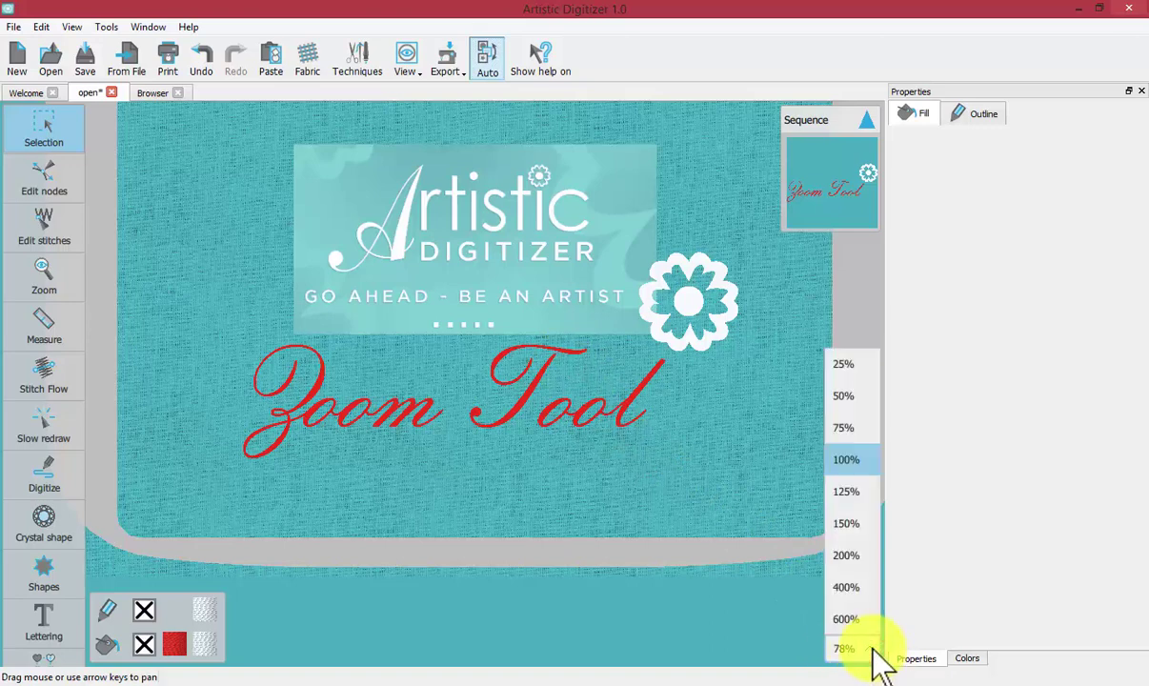
{"action": "left_click", "coordinate": [851, 463]}
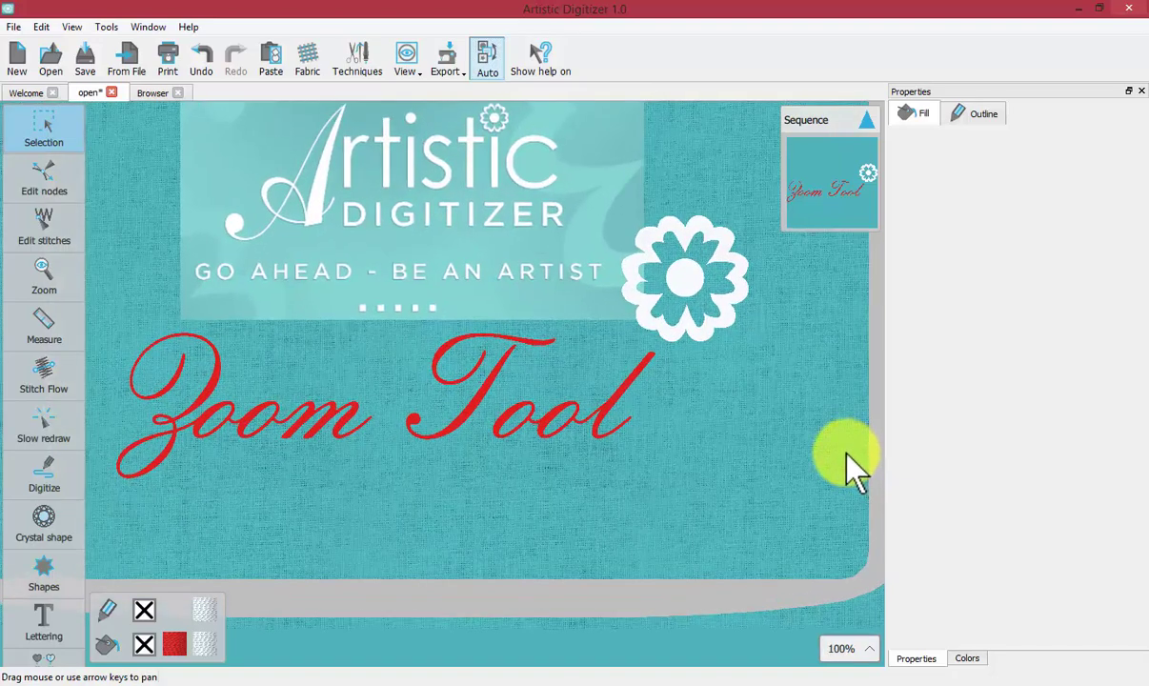
{"action": "left_click", "coordinate": [870, 648]}
{"action": "left_click", "coordinate": [848, 553]}
{"action": "left_click", "coordinate": [869, 648]}
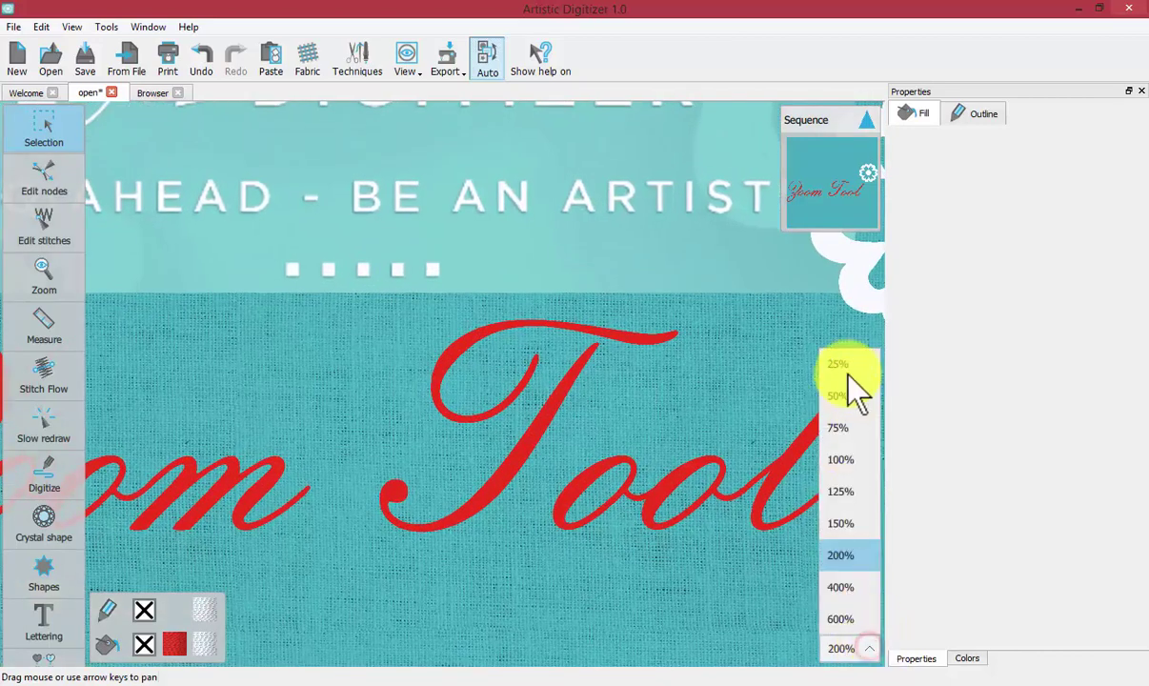
{"action": "left_click", "coordinate": [847, 370]}
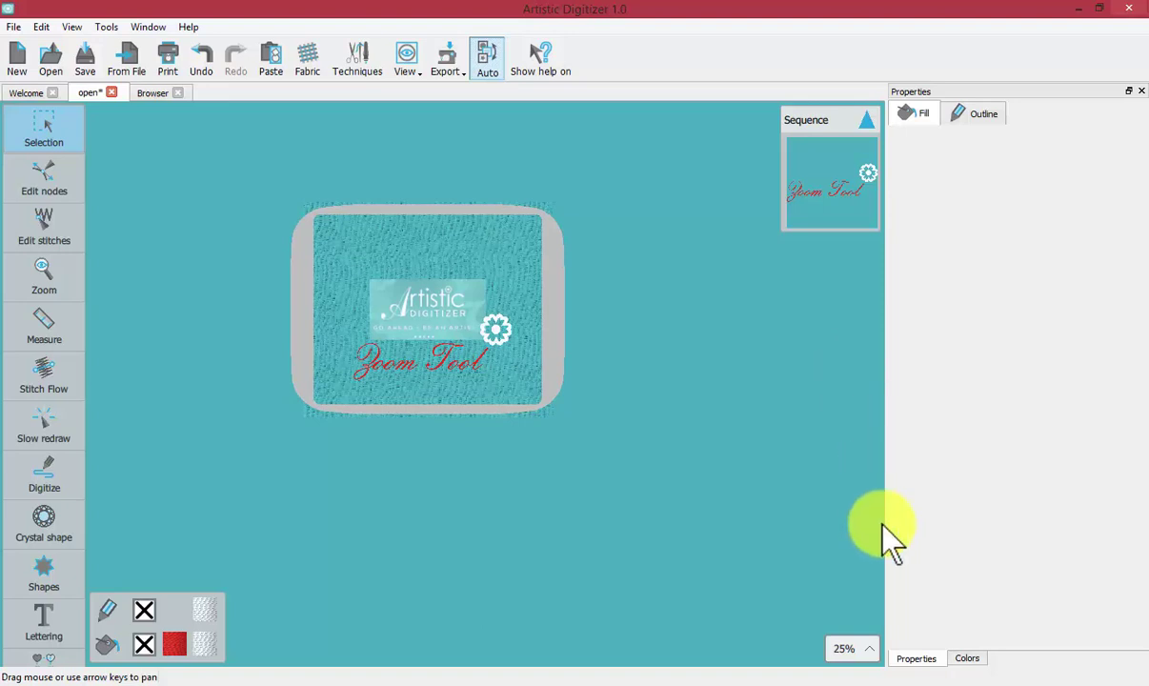
{"action": "left_click", "coordinate": [869, 649]}
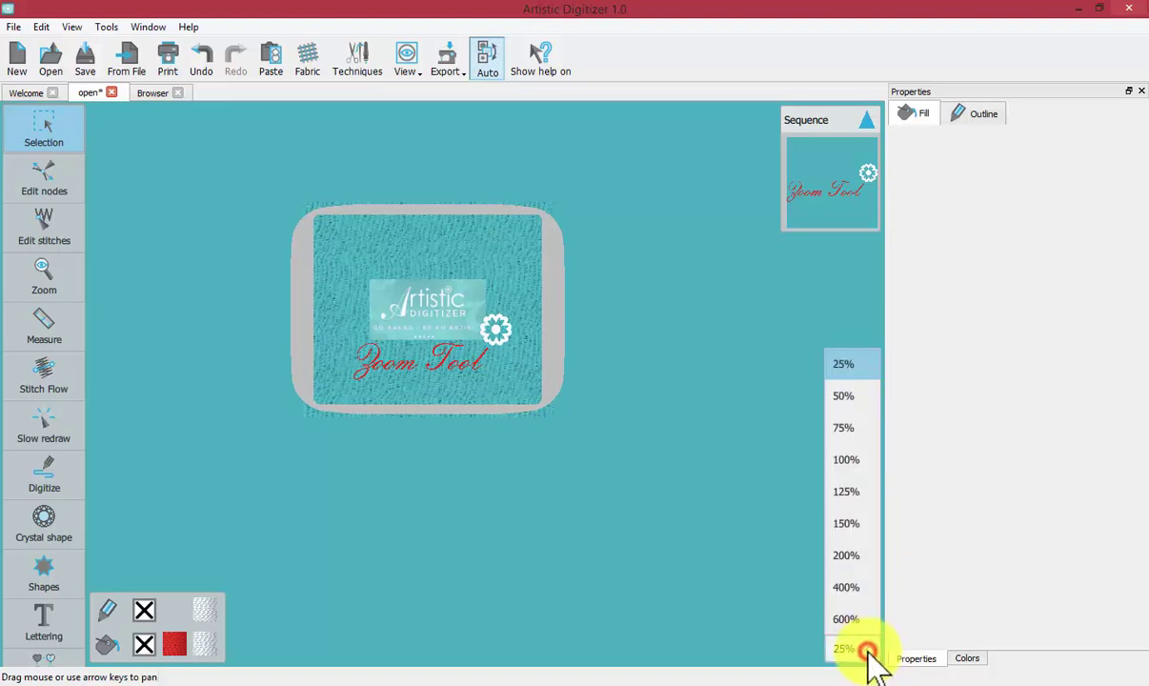
{"action": "left_click", "coordinate": [846, 460]}
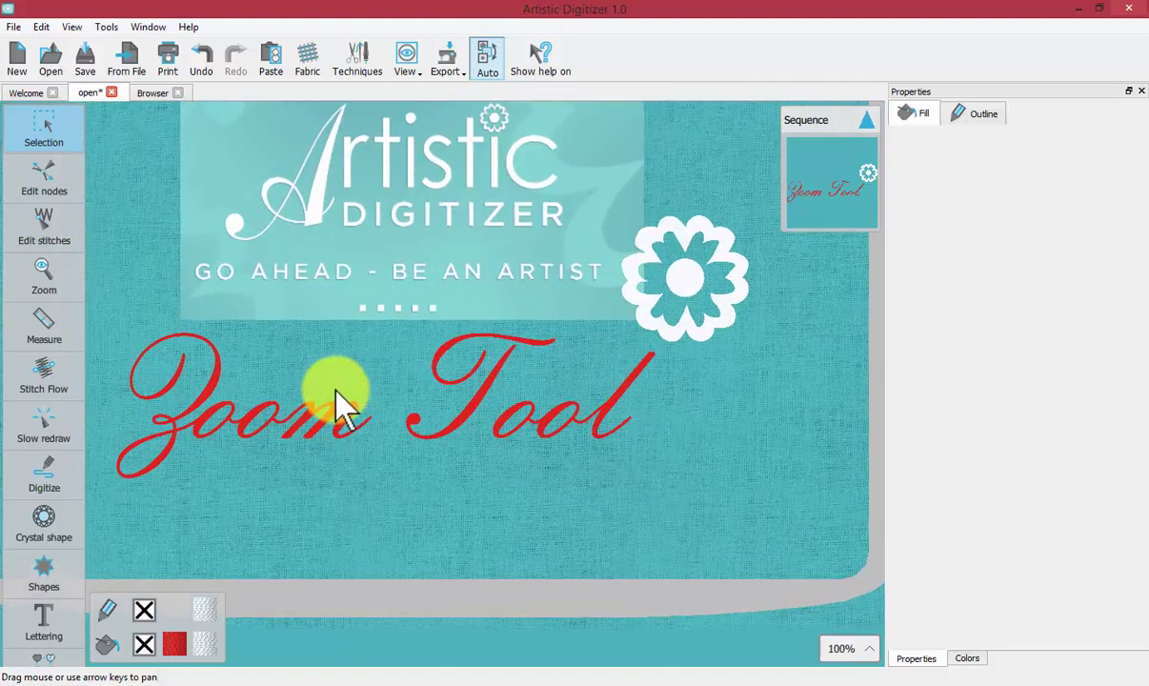
{"action": "left_click", "coordinate": [35, 286]}
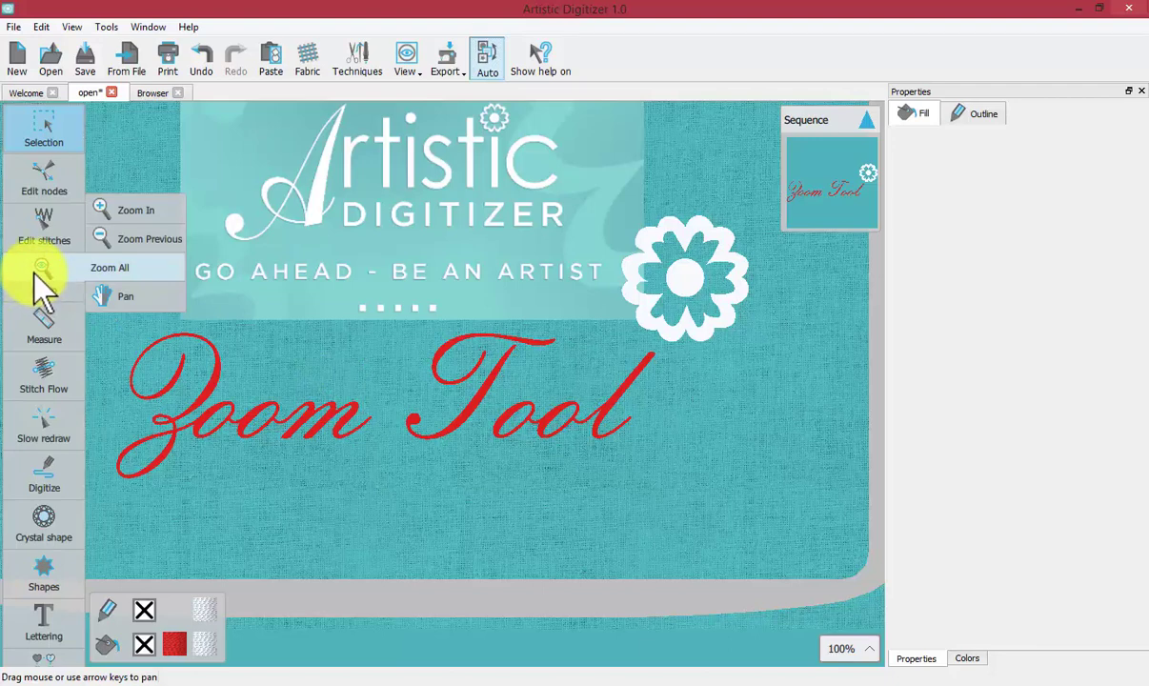
Drag a zoom marquee around the word Tool to magnify it to 269%.
{"action": "left_click", "coordinate": [111, 268]}
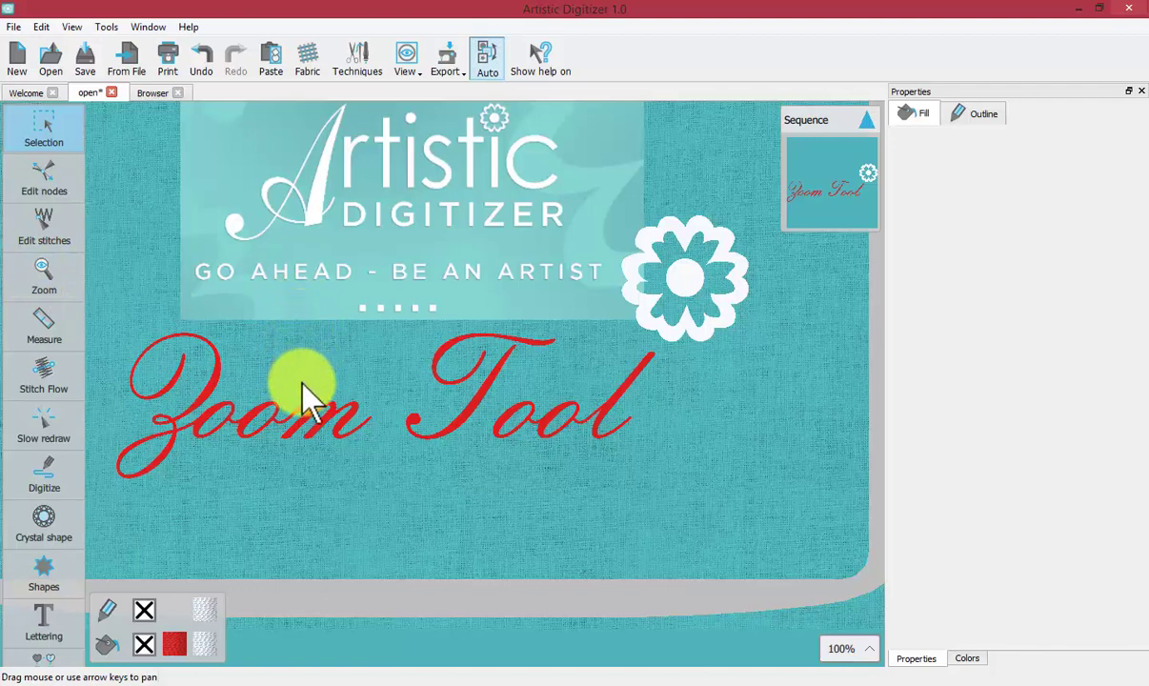
{"action": "key", "text": "z"}
{"action": "left_click", "coordinate": [360, 311]}
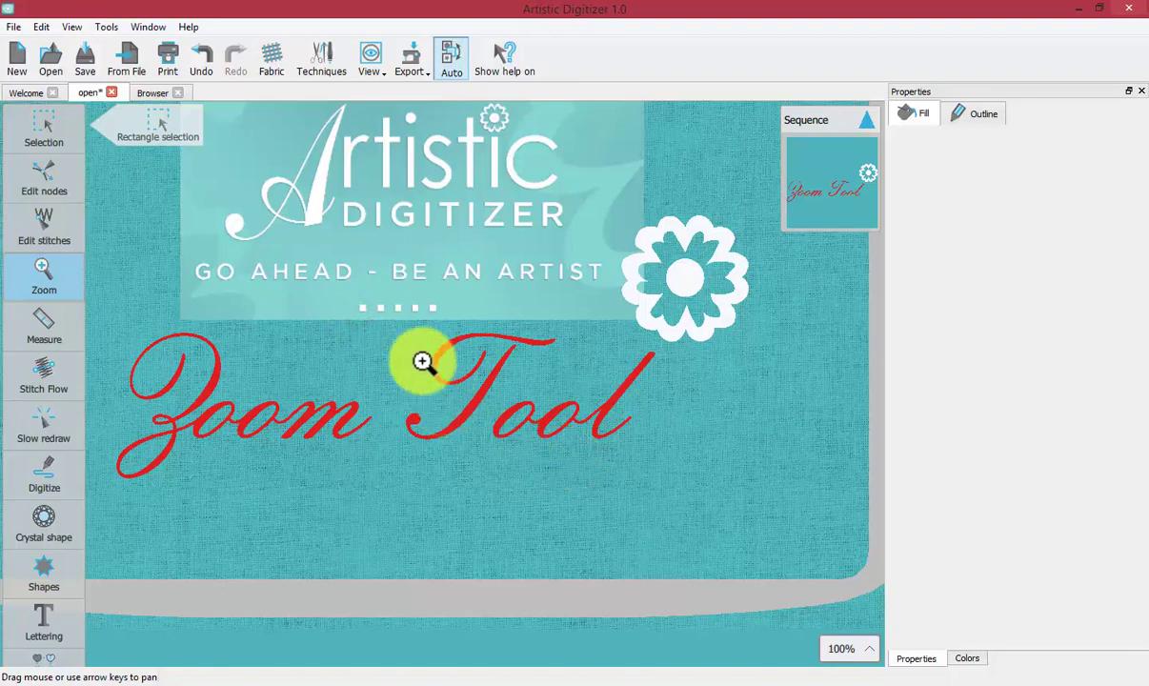
{"action": "left_click_drag", "start_coordinate": [334, 302], "coordinate": [590, 479]}
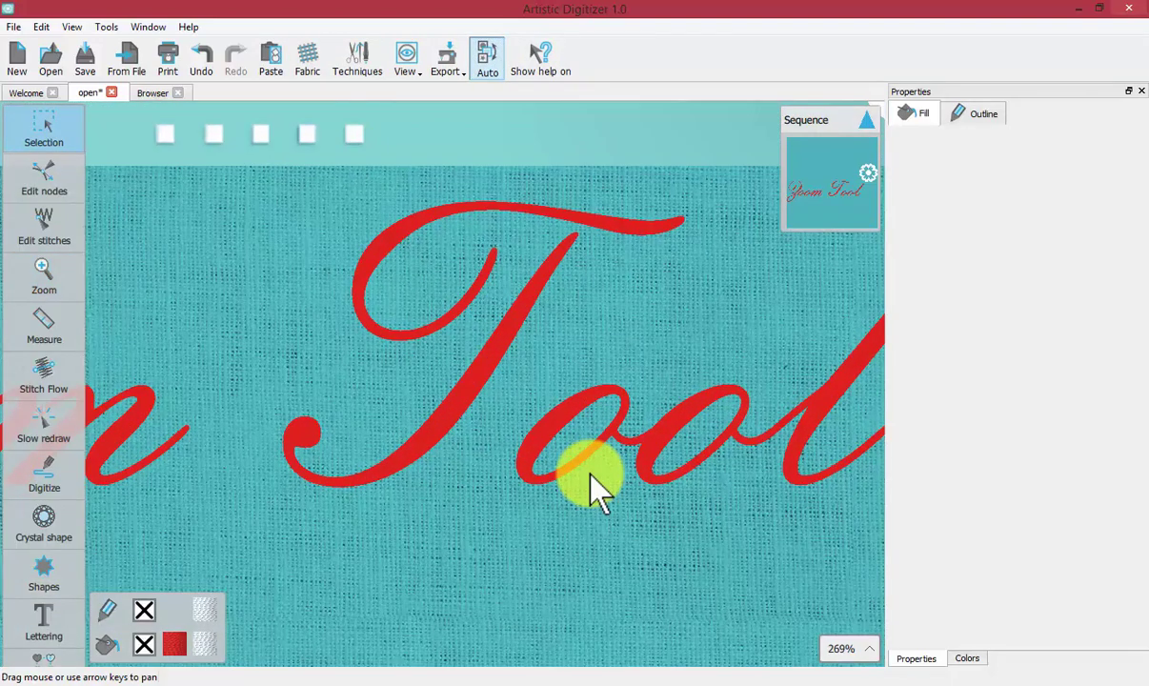